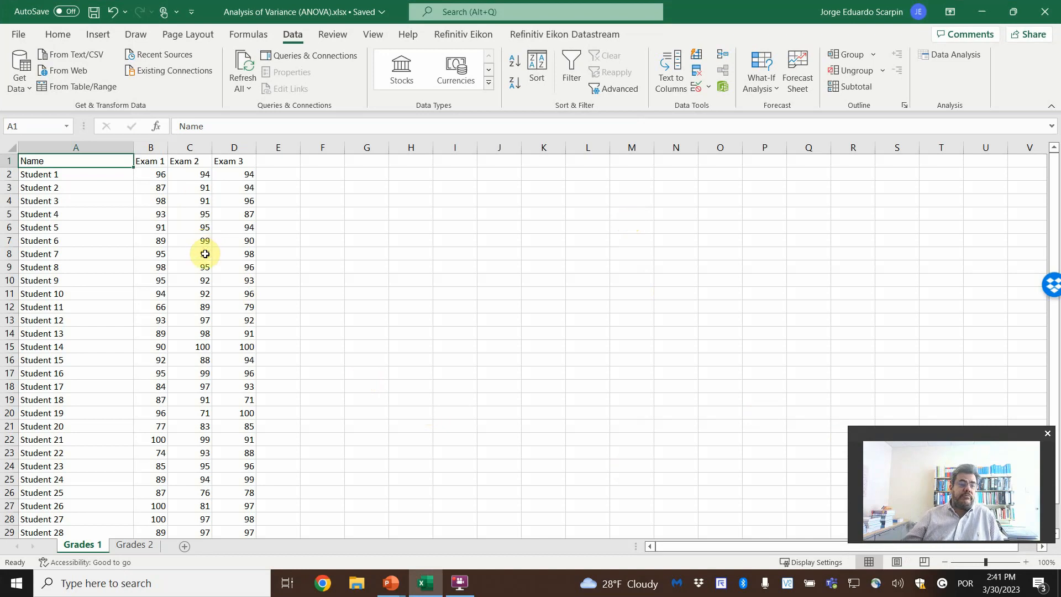
{"action": "scroll", "coordinate": [202, 254], "scroll_direction": "down", "scroll_amount": 2}
{"action": "scroll", "coordinate": [204, 310], "scroll_direction": "up", "scroll_amount": 2}
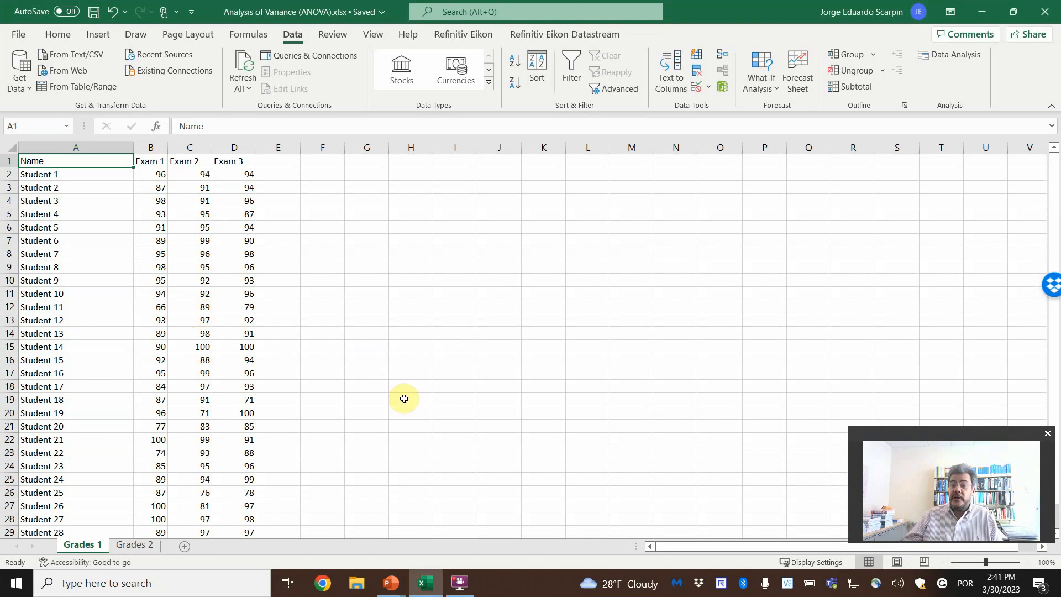
{"action": "left_click", "coordinate": [1026, 562]}
{"action": "left_click", "coordinate": [1027, 562]}
{"action": "left_click", "coordinate": [1026, 563]}
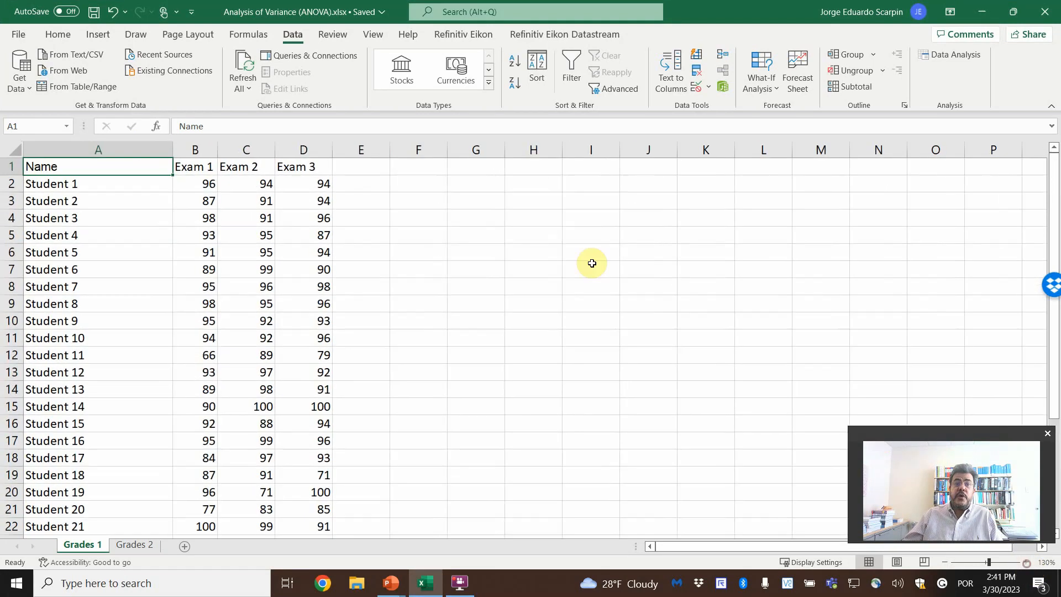
{"action": "left_click", "coordinate": [58, 35]}
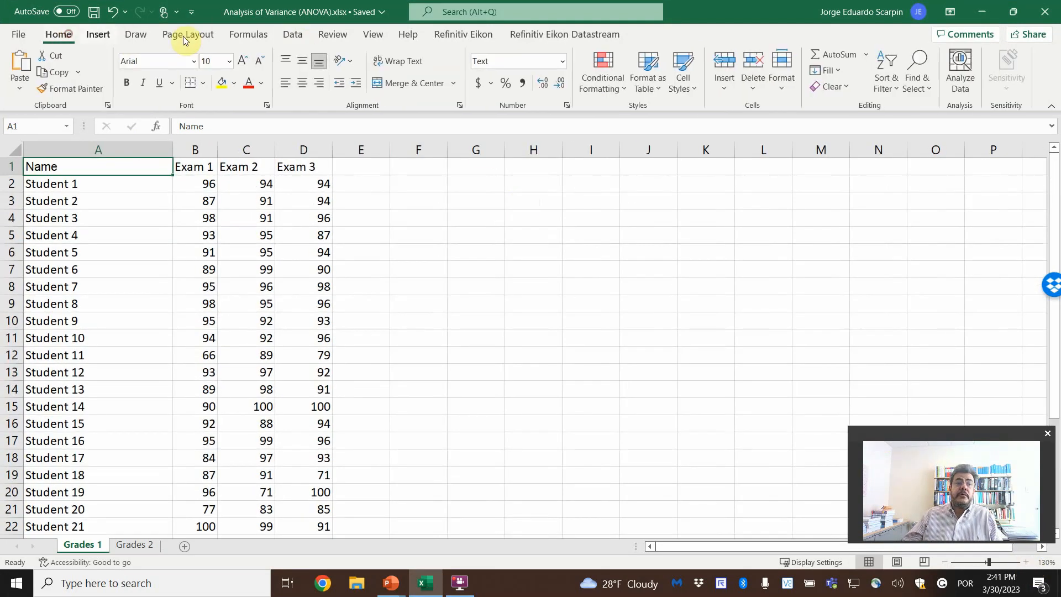
{"action": "left_click", "coordinate": [291, 35]}
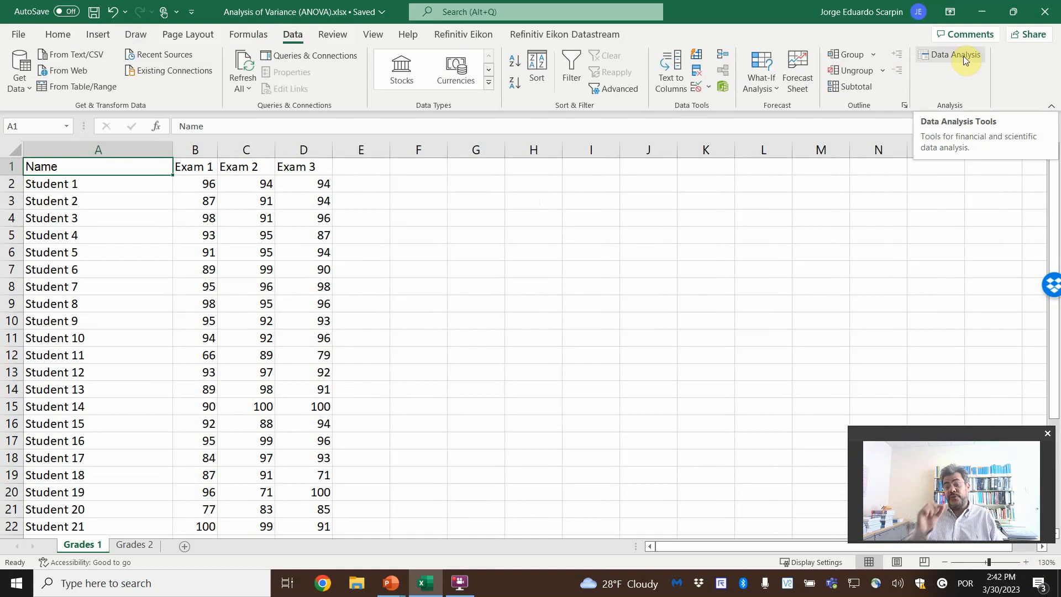
{"action": "left_click", "coordinate": [20, 35]}
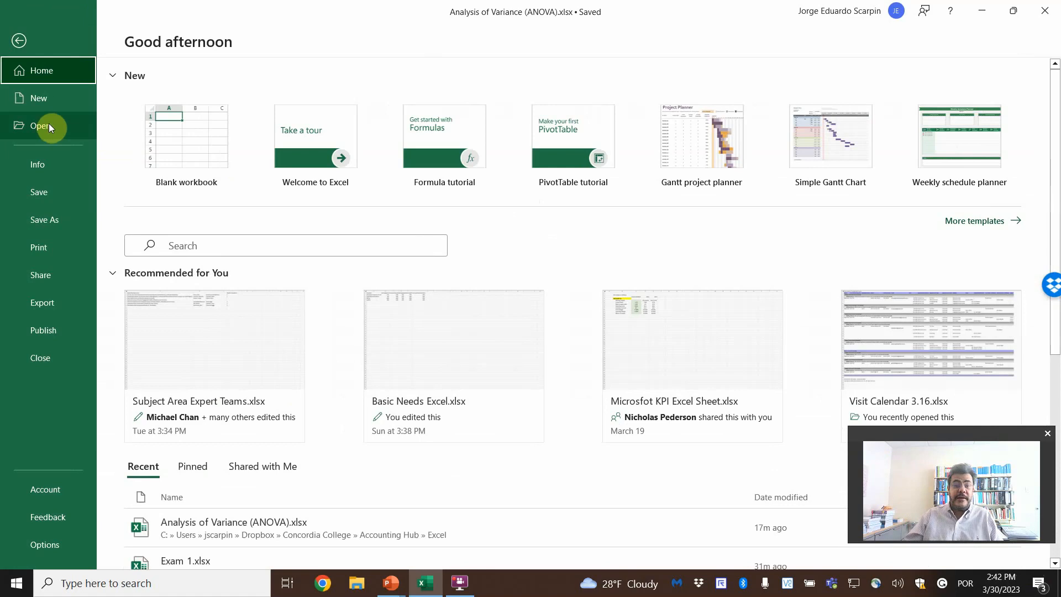
{"action": "left_click", "coordinate": [20, 40]}
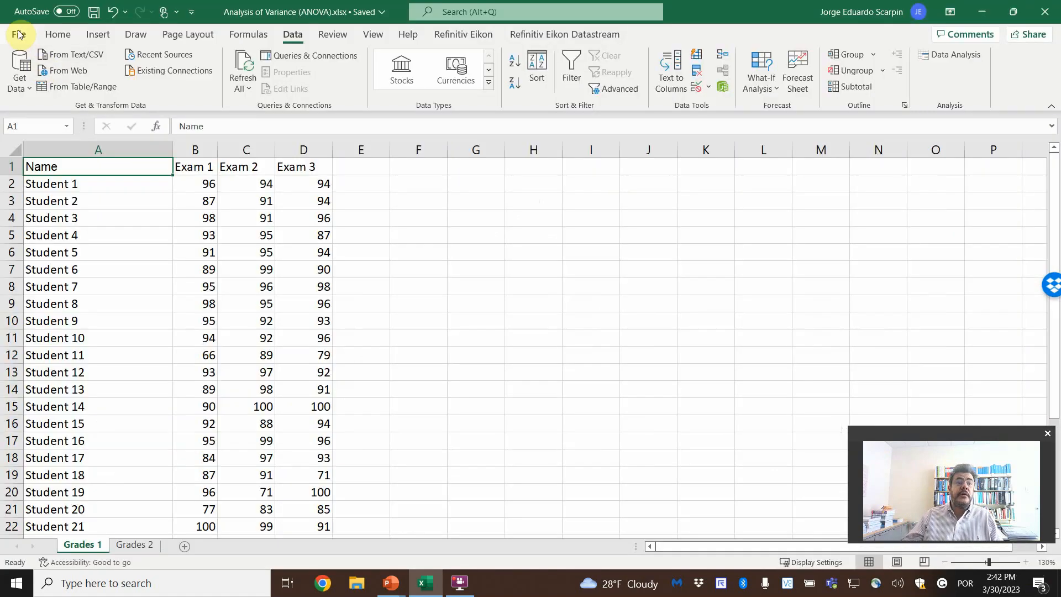
- Disable the Analysis ToolPak in the list of Excel add-ins
{"action": "left_click", "coordinate": [18, 34]}
{"action": "left_click", "coordinate": [54, 539]}
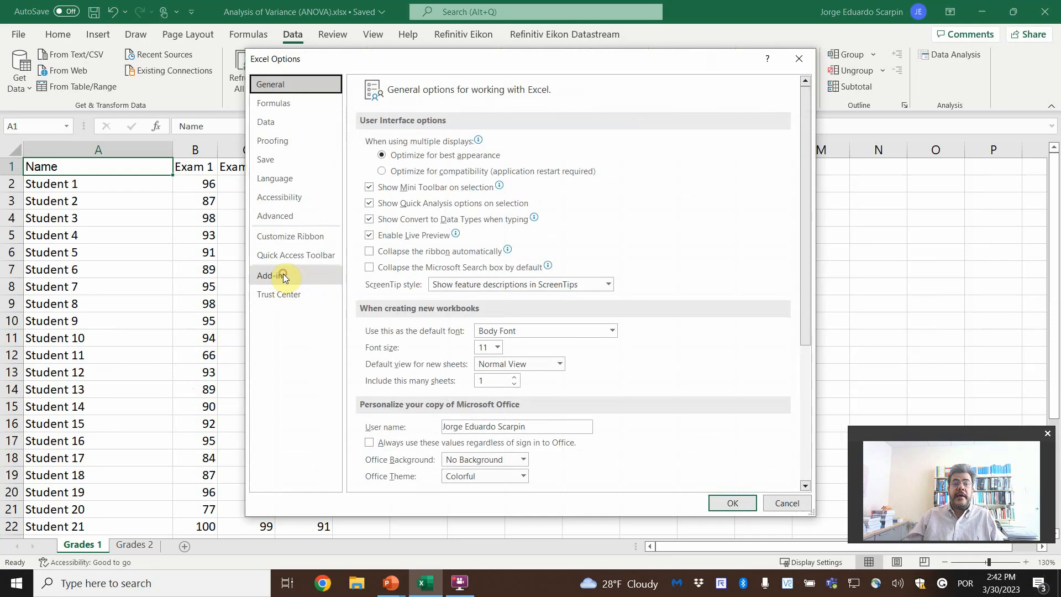
{"action": "left_click", "coordinate": [283, 277]}
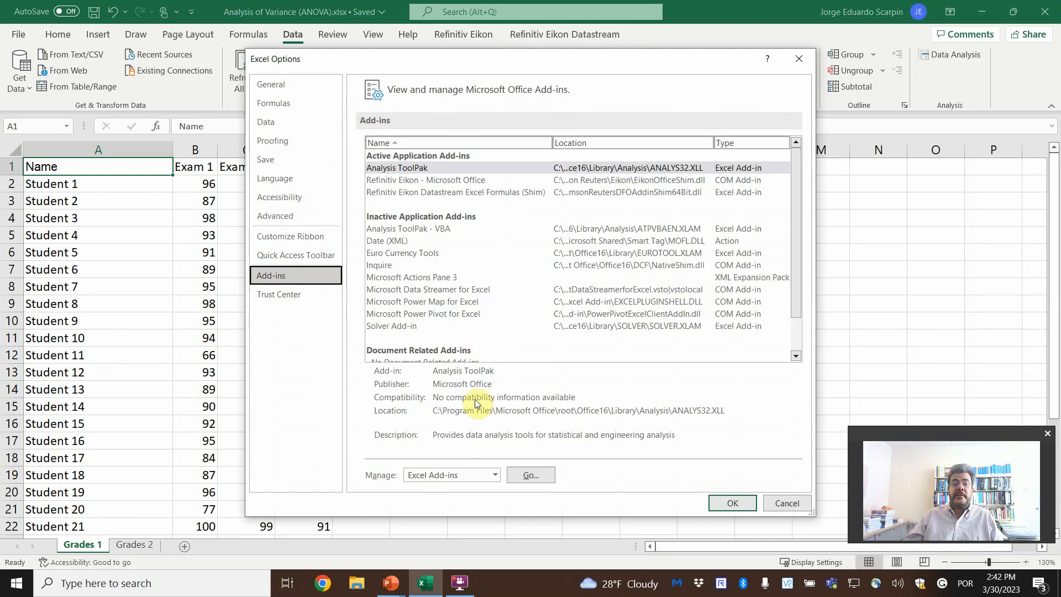
{"action": "left_click", "coordinate": [531, 479]}
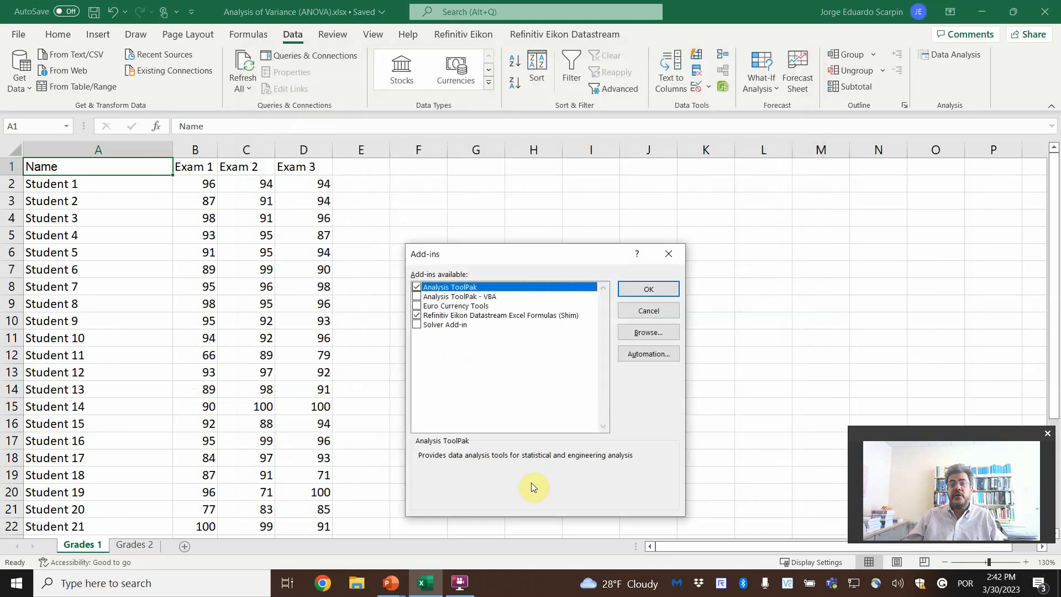
{"action": "left_click", "coordinate": [416, 287]}
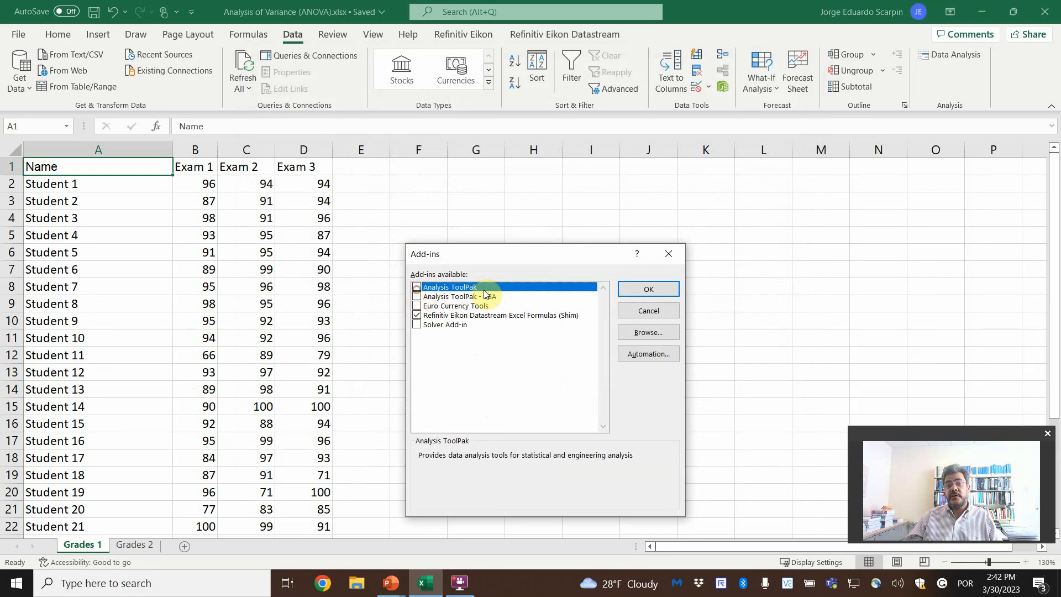
{"action": "left_click", "coordinate": [647, 296]}
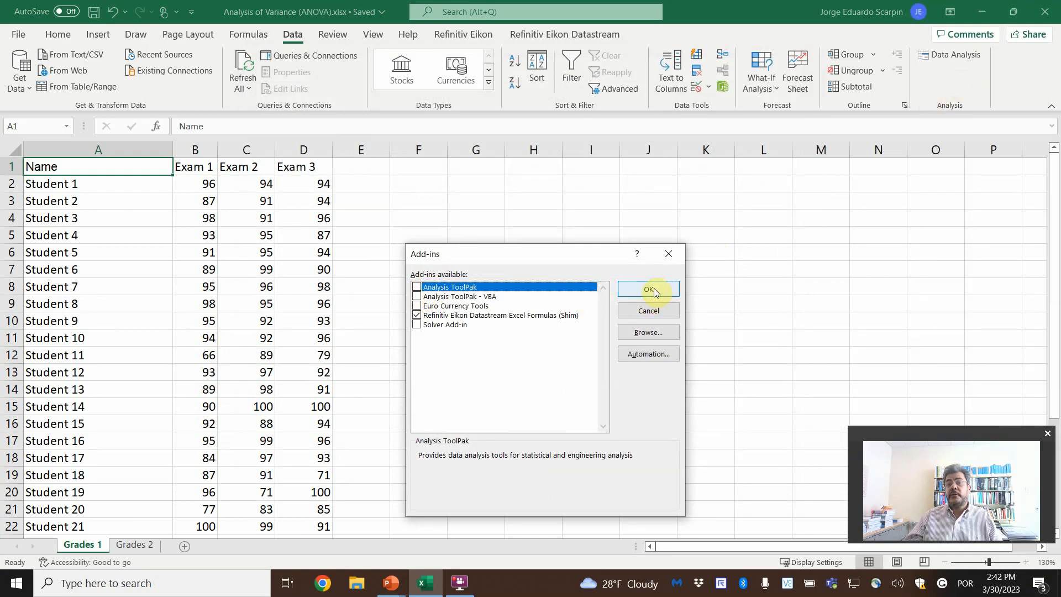
{"action": "left_click", "coordinate": [654, 288]}
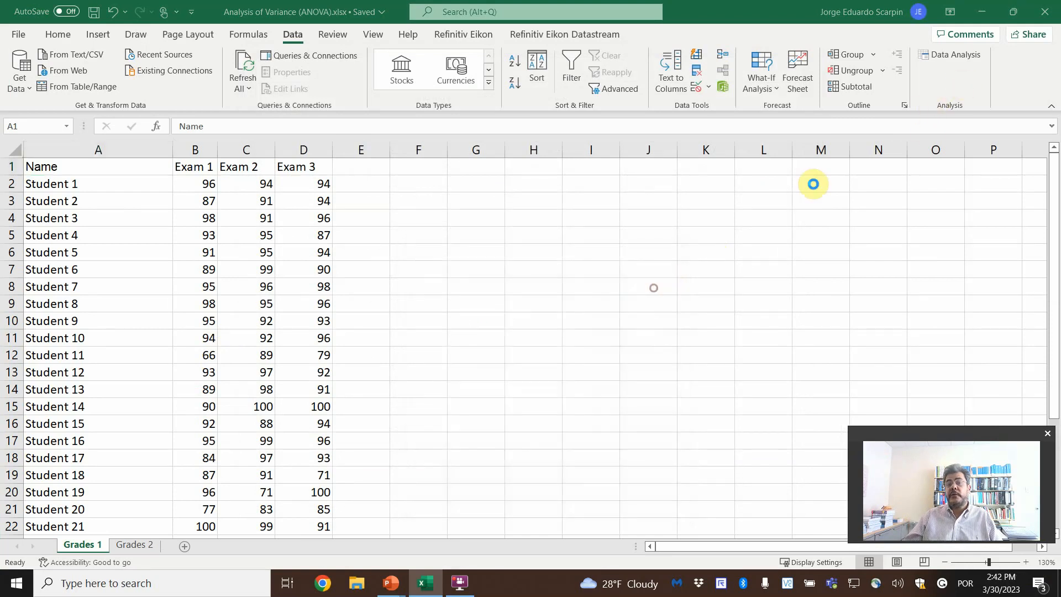
- Enable the Analysis ToolPak Excel add-in through the program's options
{"action": "left_click", "coordinate": [17, 34]}
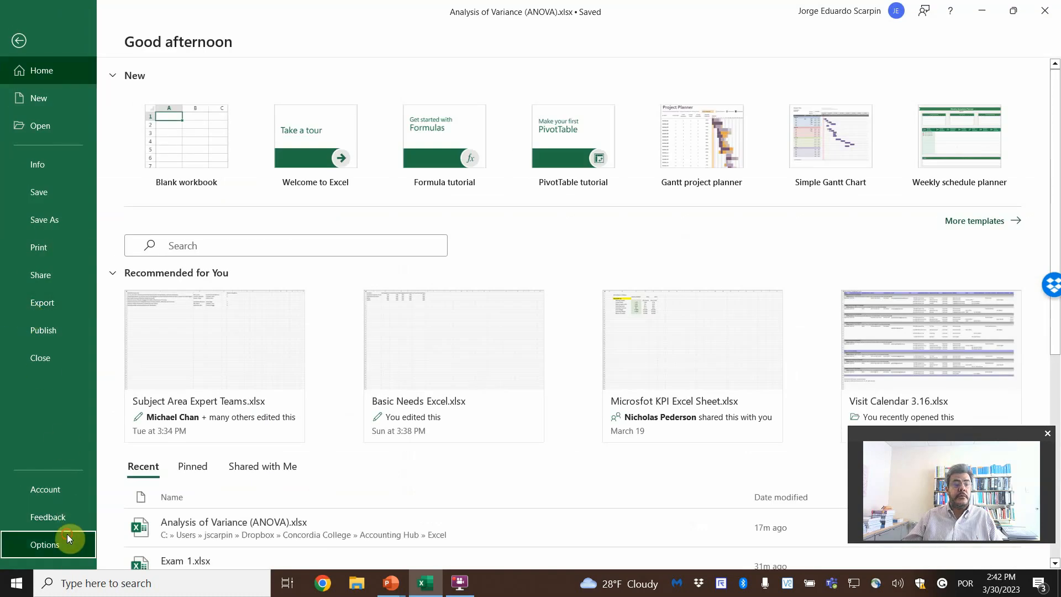
{"action": "left_click", "coordinate": [66, 544]}
{"action": "left_click", "coordinate": [284, 275]}
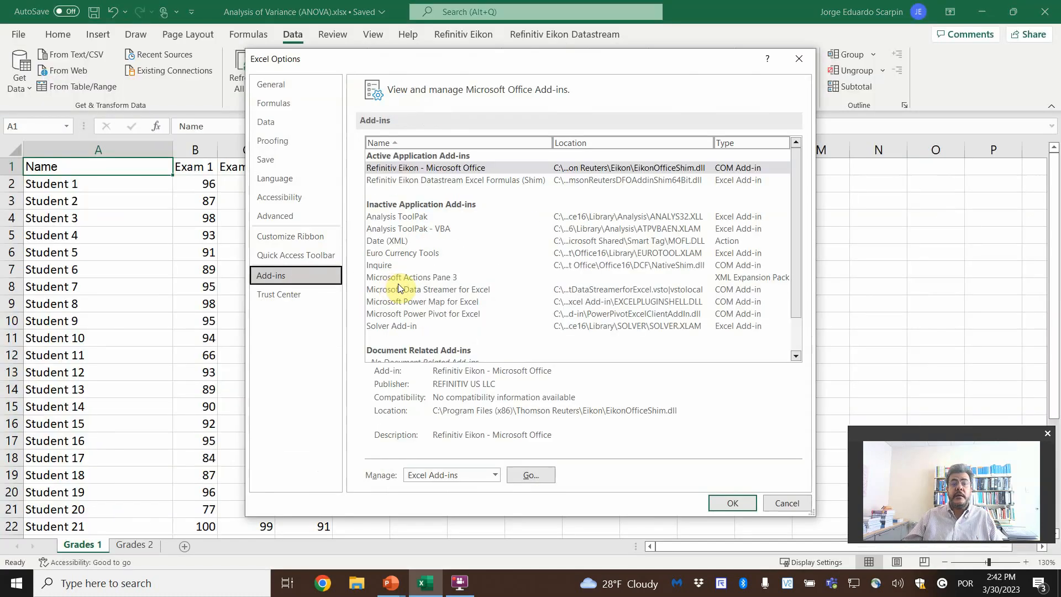
{"action": "left_click", "coordinate": [536, 473]}
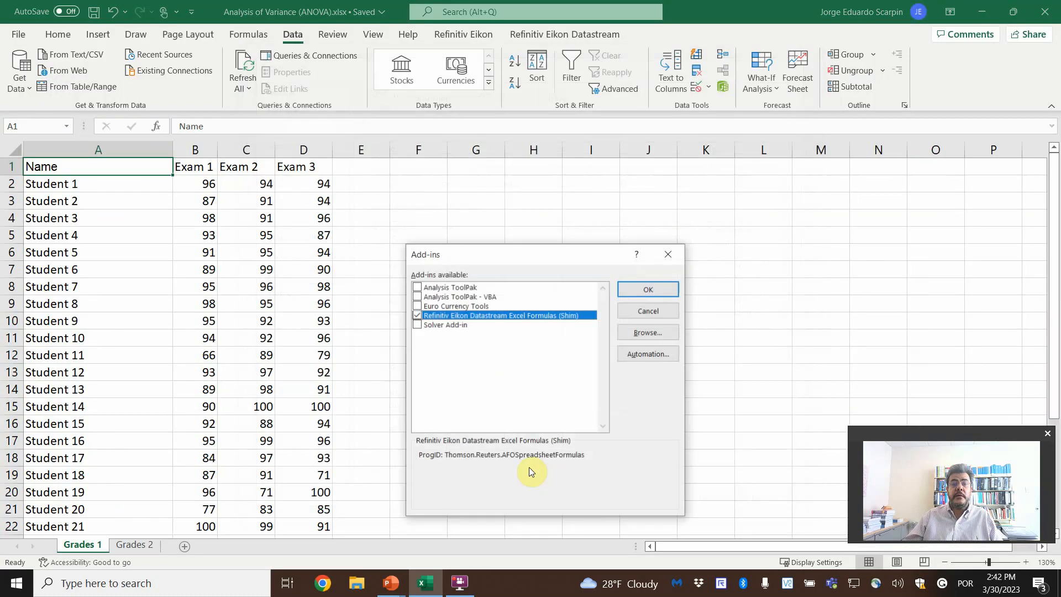
{"action": "left_click", "coordinate": [416, 287]}
{"action": "left_click", "coordinate": [628, 291]}
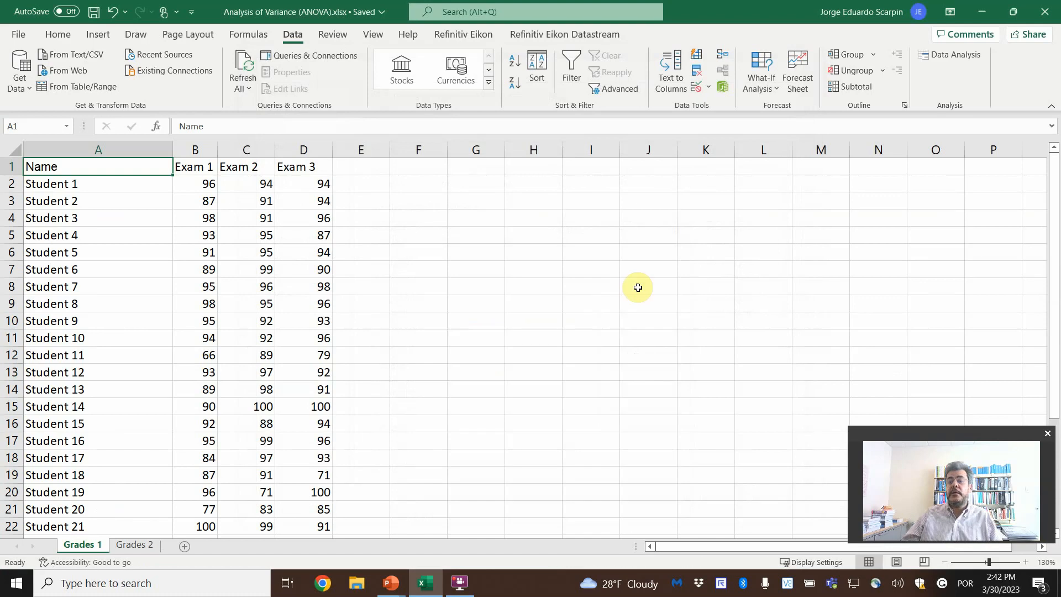
- Start an Anova: Single Factor data analysis with the exam headers and grades in $B$1:$D$31 as the input range
{"action": "left_click", "coordinate": [941, 53]}
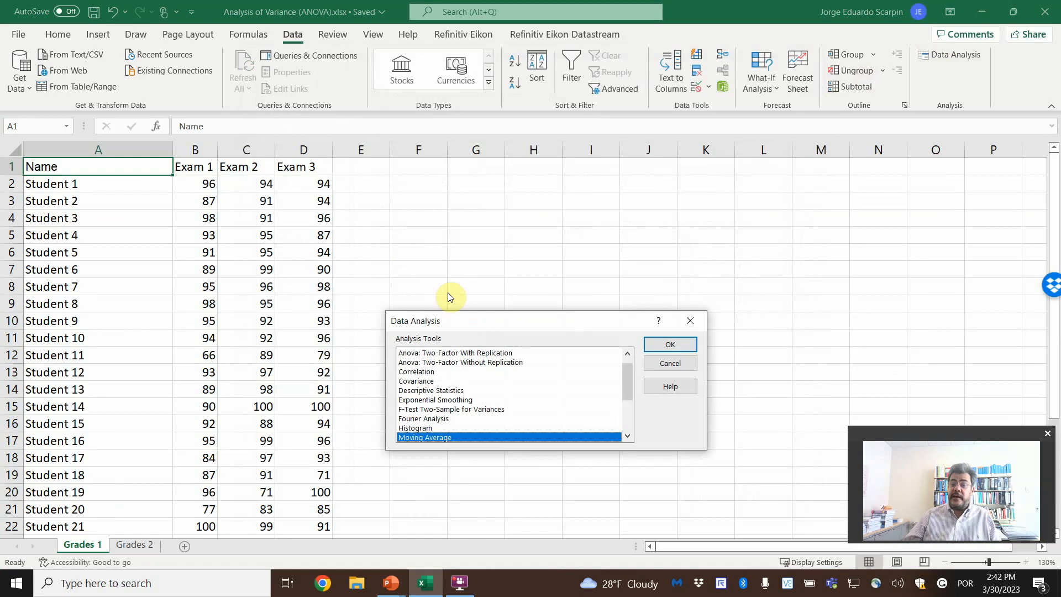
{"action": "scroll", "coordinate": [503, 410], "scroll_direction": "up", "scroll_amount": 1}
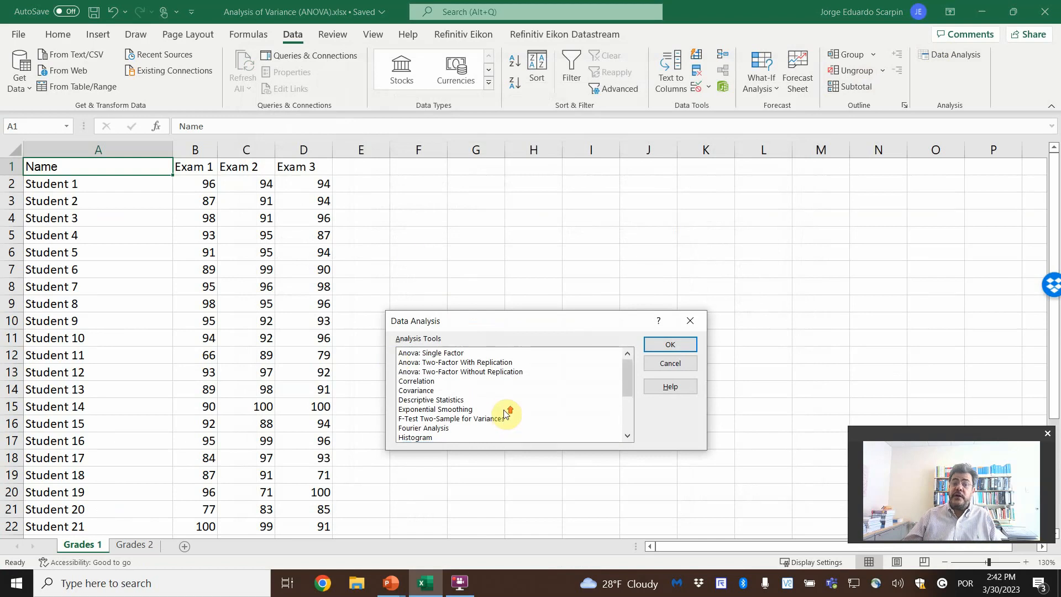
{"action": "left_click", "coordinate": [450, 353]}
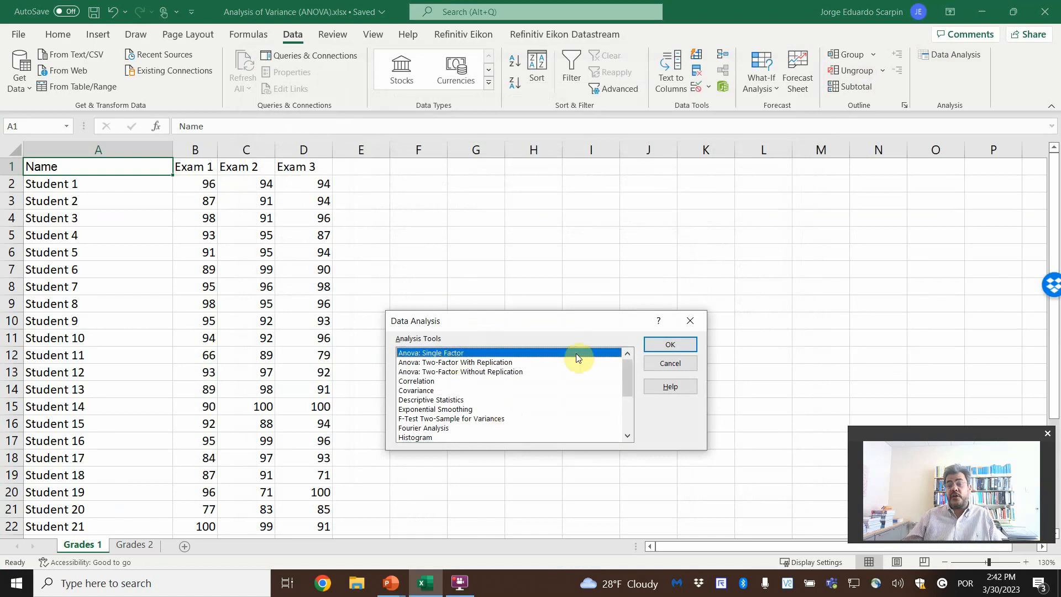
{"action": "left_click", "coordinate": [667, 348]}
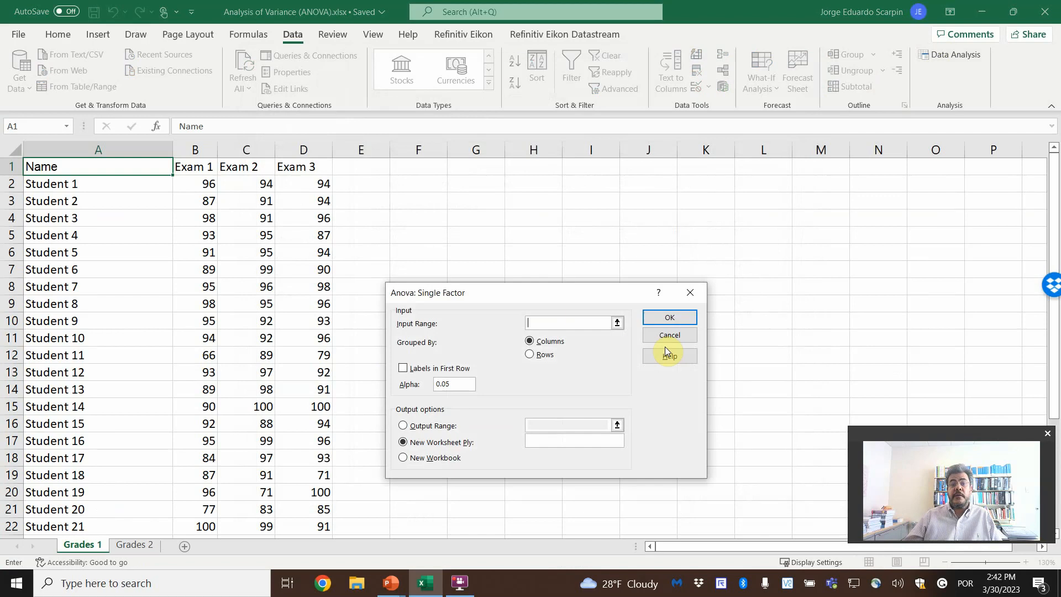
{"action": "left_click_drag", "start_coordinate": [172, 167], "coordinate": [319, 507]}
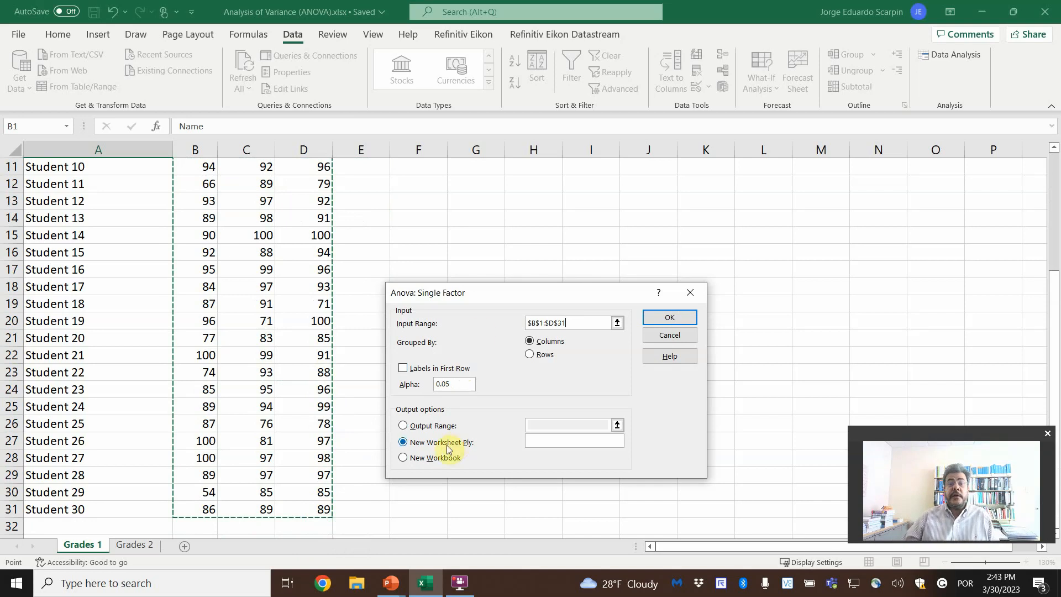
{"action": "scroll", "coordinate": [293, 372], "scroll_direction": "up", "scroll_amount": 4}
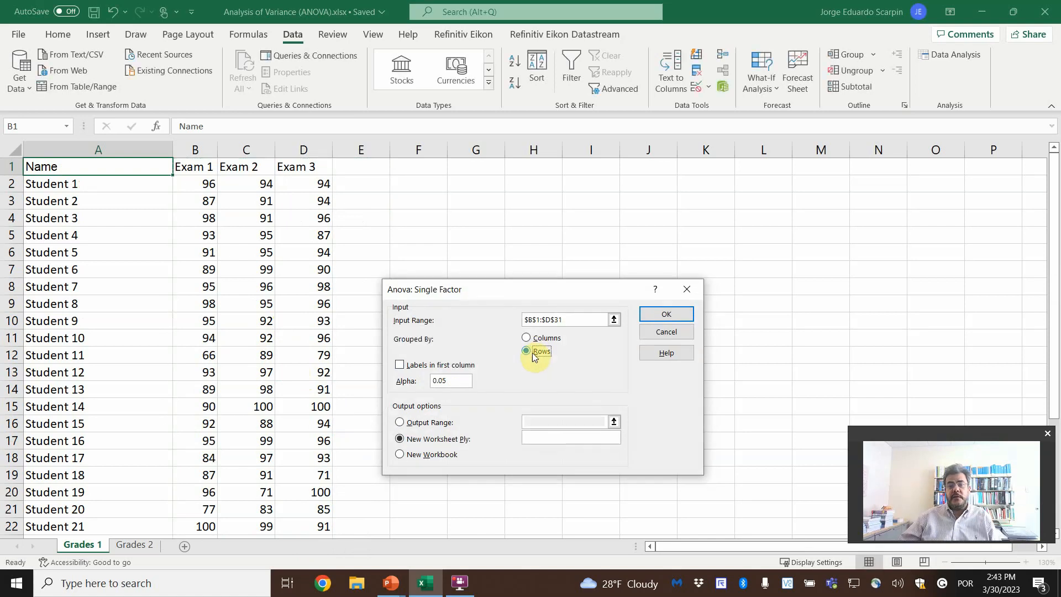
- Group the ANOVA data by columns, treat the first row as labels, and output the results to a new worksheet
{"action": "left_click", "coordinate": [532, 351]}
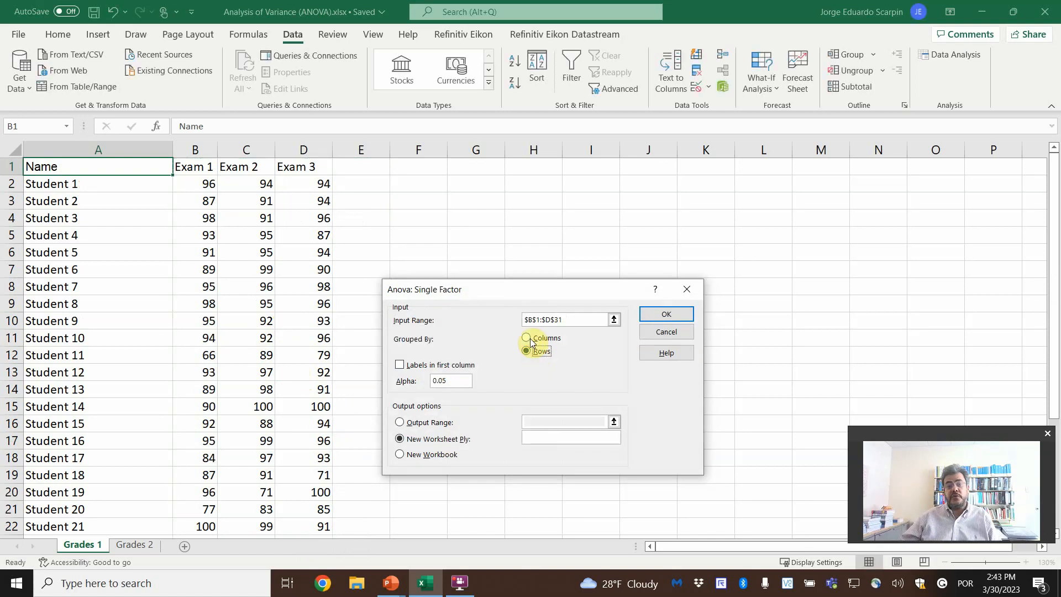
{"action": "left_click", "coordinate": [527, 338]}
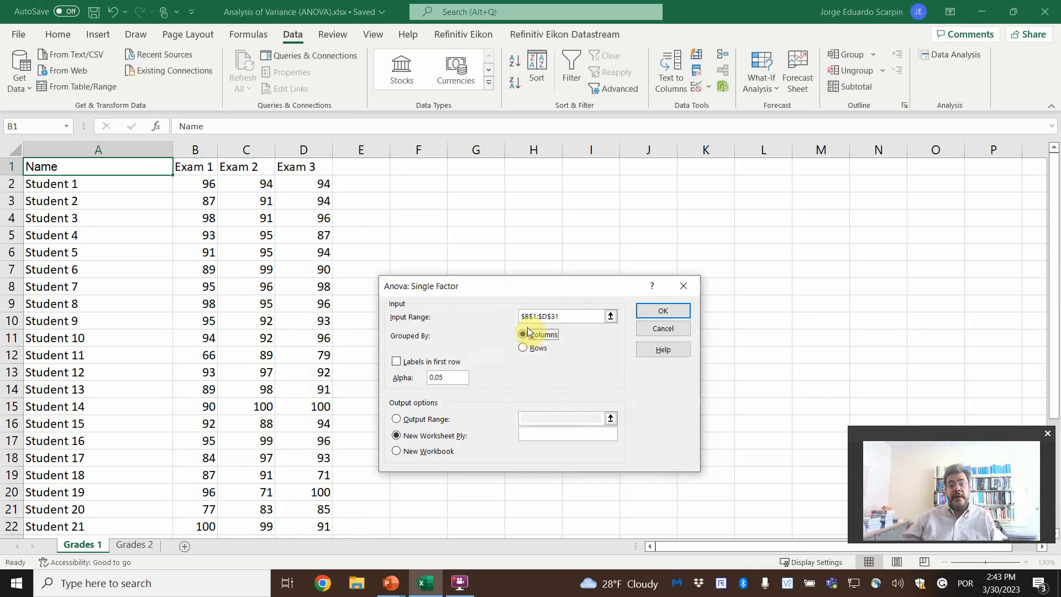
{"action": "left_click", "coordinate": [396, 363]}
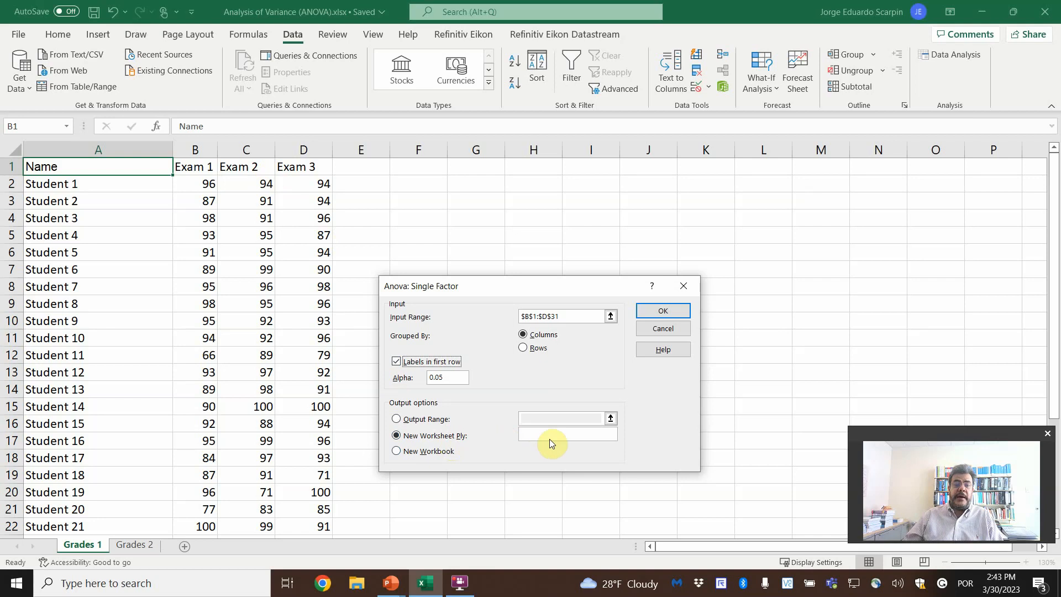
{"action": "left_click", "coordinate": [667, 311]}
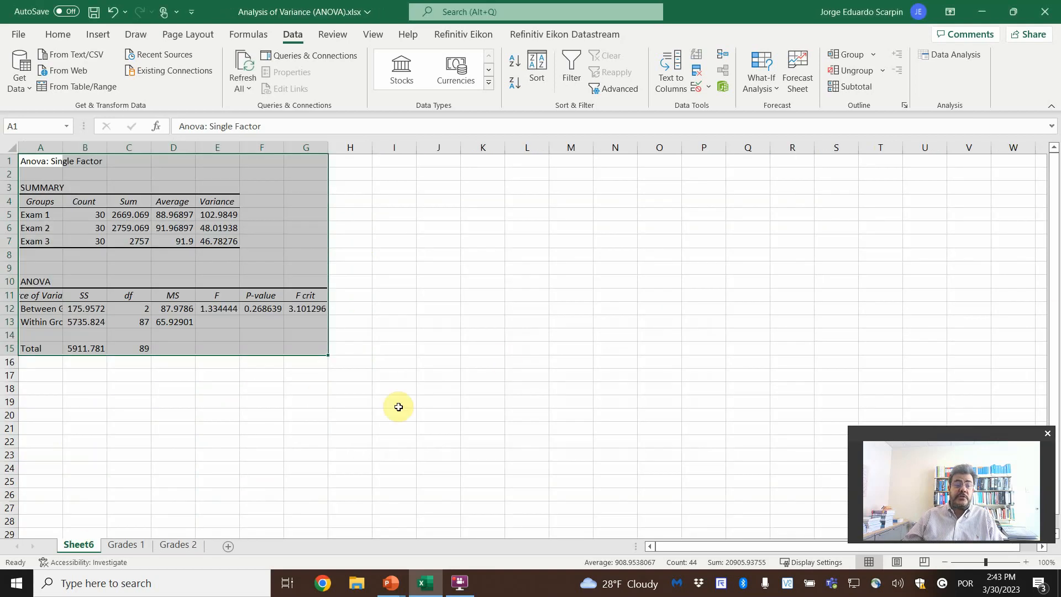
- Rename the new results worksheet as ANOVA Grades 1
{"action": "double_click", "coordinate": [80, 545]}
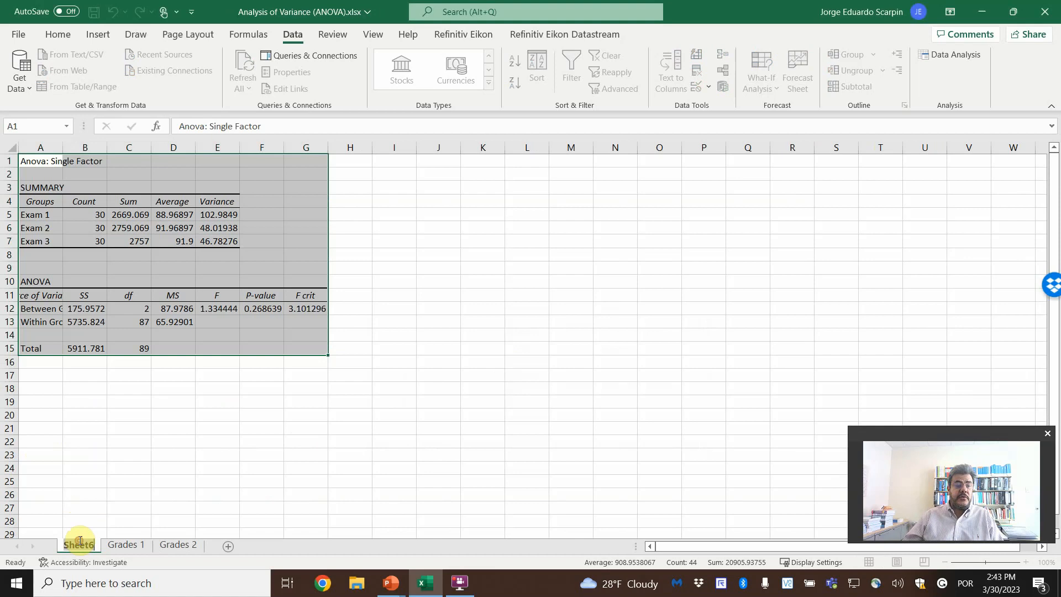
{"action": "type", "text": "ANOVA"}
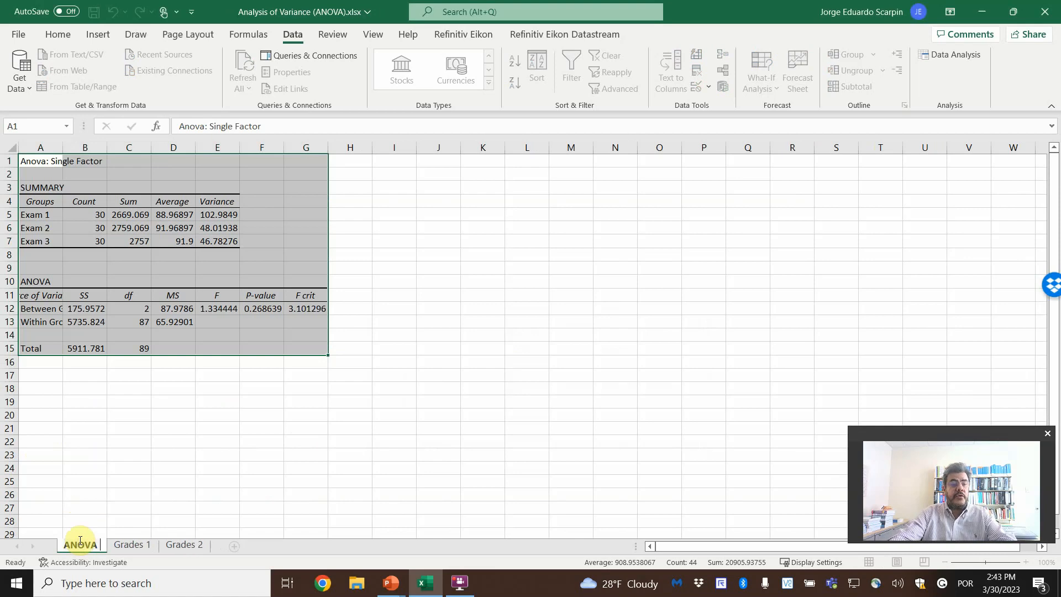
{"action": "type", "text": " Grades 1"}
{"action": "key", "text": "Return"}
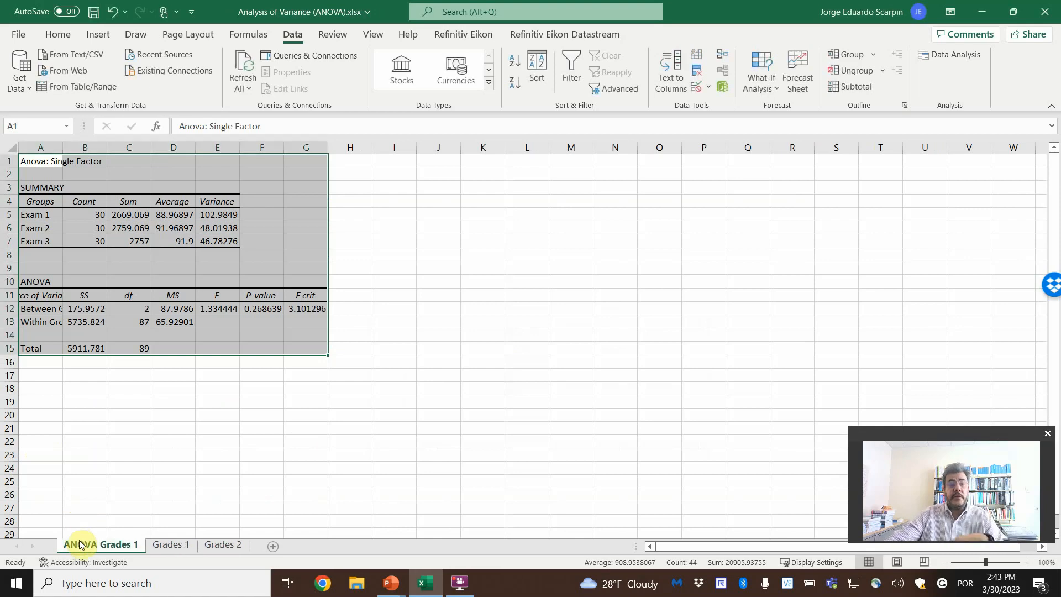
- Examine the count, sum, average and variance of the three exams in the ANOVA summary table
{"action": "left_click", "coordinate": [1027, 563]}
{"action": "left_click", "coordinate": [1026, 562]}
{"action": "left_click", "coordinate": [1026, 563]}
{"action": "left_click", "coordinate": [1026, 562]}
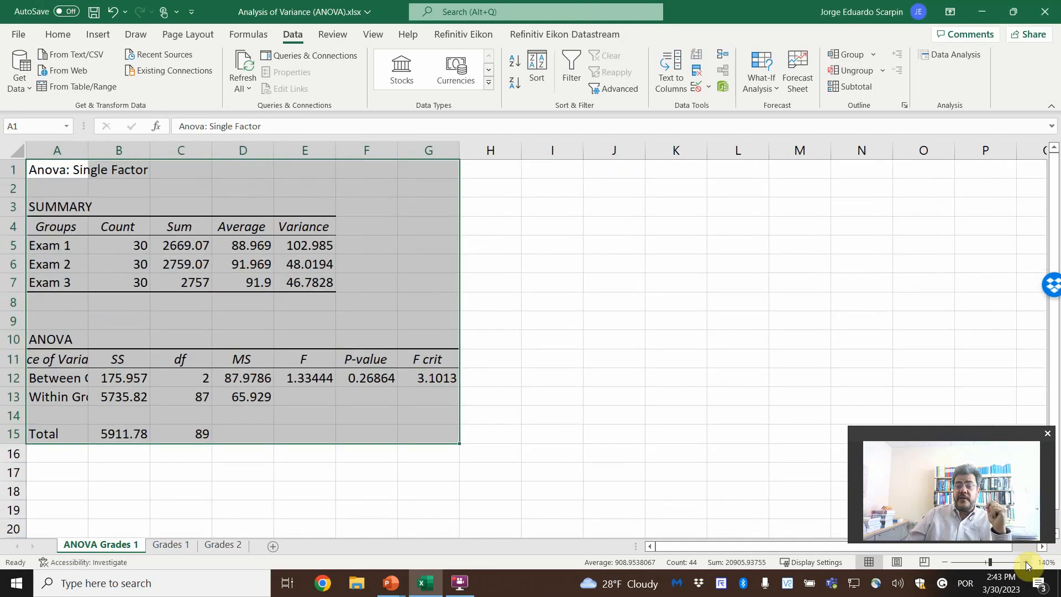
{"action": "left_click", "coordinate": [1026, 563]}
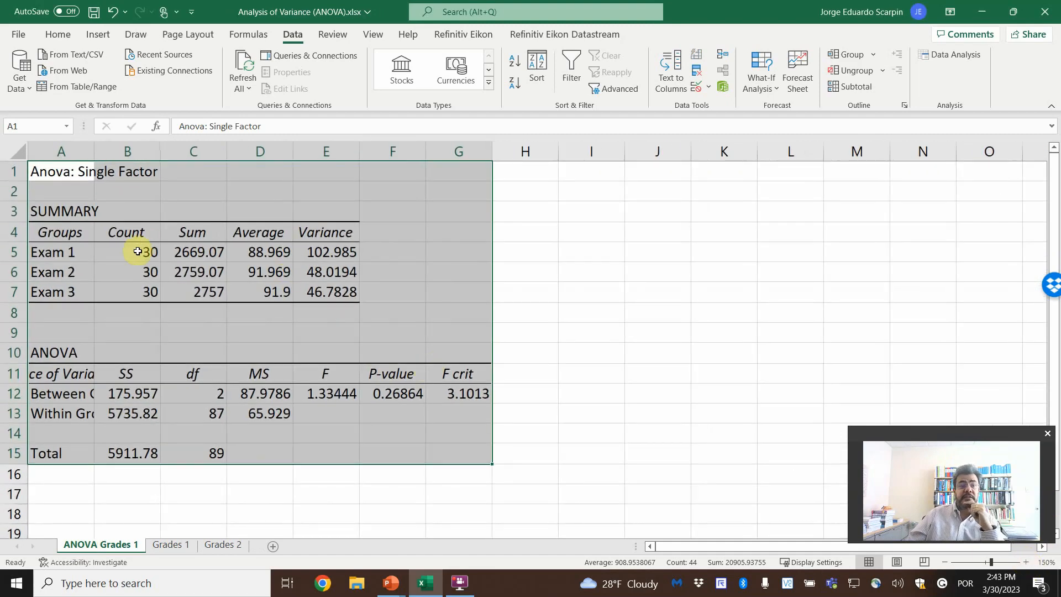
{"action": "left_click_drag", "start_coordinate": [137, 251], "coordinate": [147, 291]}
{"action": "left_click_drag", "start_coordinate": [199, 252], "coordinate": [224, 286]}
{"action": "left_click_drag", "start_coordinate": [253, 251], "coordinate": [266, 292]}
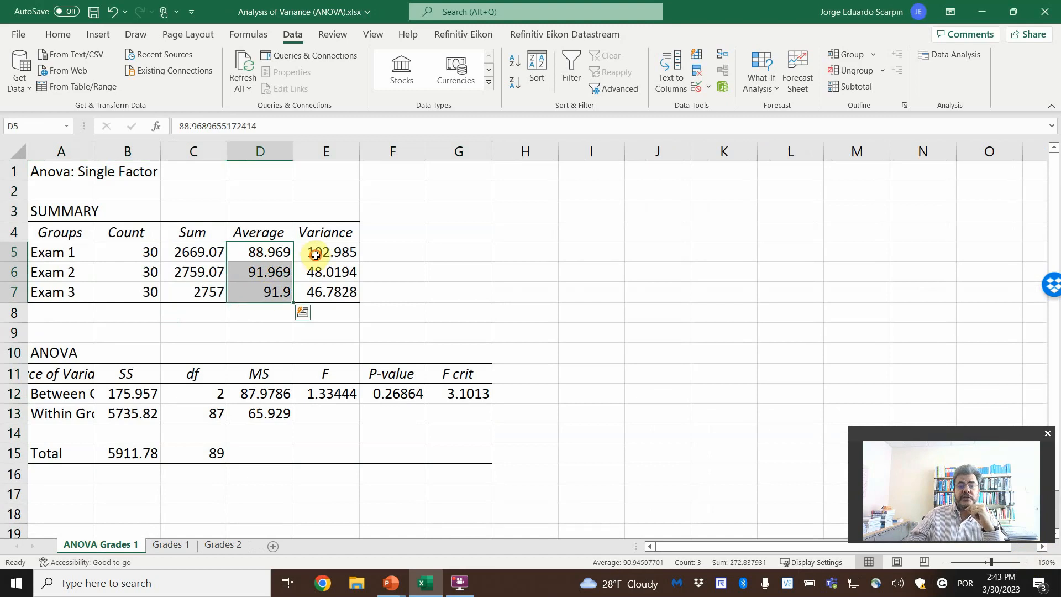
{"action": "left_click_drag", "start_coordinate": [316, 255], "coordinate": [305, 302]}
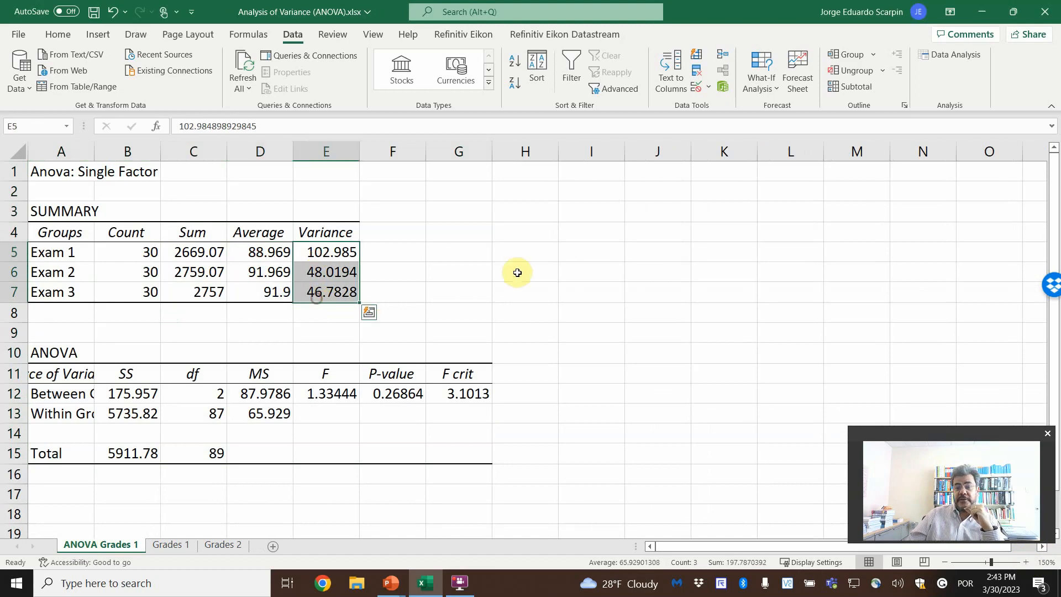
- Fit column A's width to its contents and check the between-groups P-value in the ANOVA table
{"action": "double_click", "coordinate": [95, 151]}
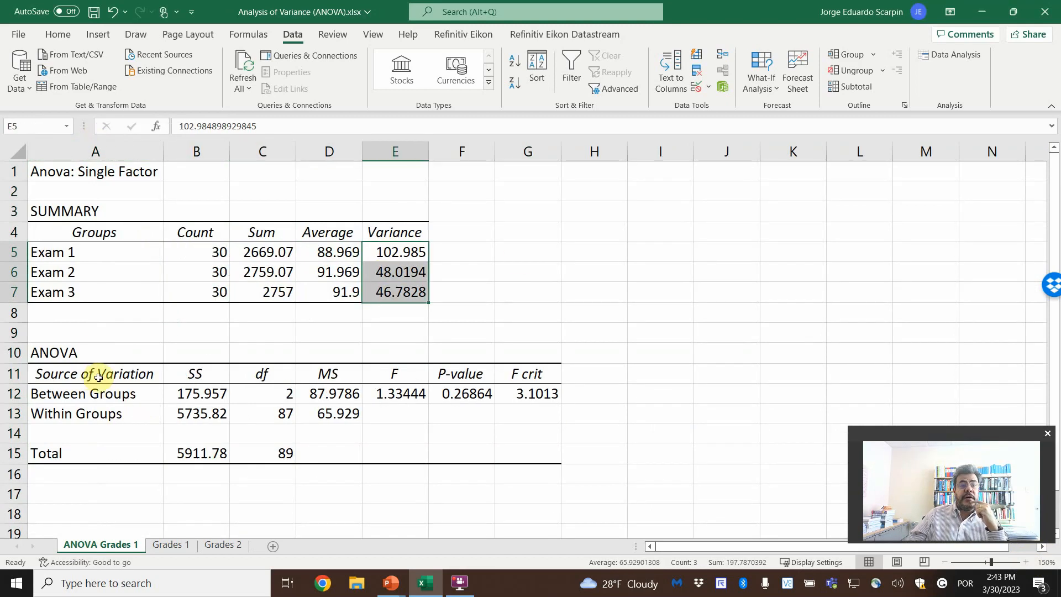
{"action": "left_click", "coordinate": [483, 388]}
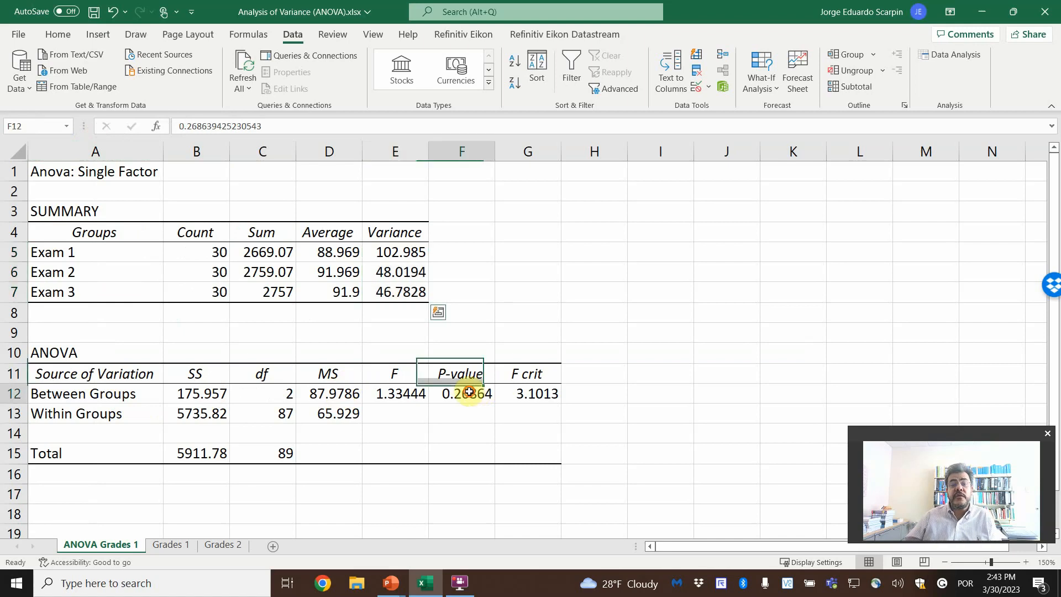
- Fill the between-groups P-value cell yellow and enter "FAIL TO REJECT. Means are equal" in F13 below it
{"action": "left_click", "coordinate": [61, 35]}
{"action": "left_click", "coordinate": [222, 82]}
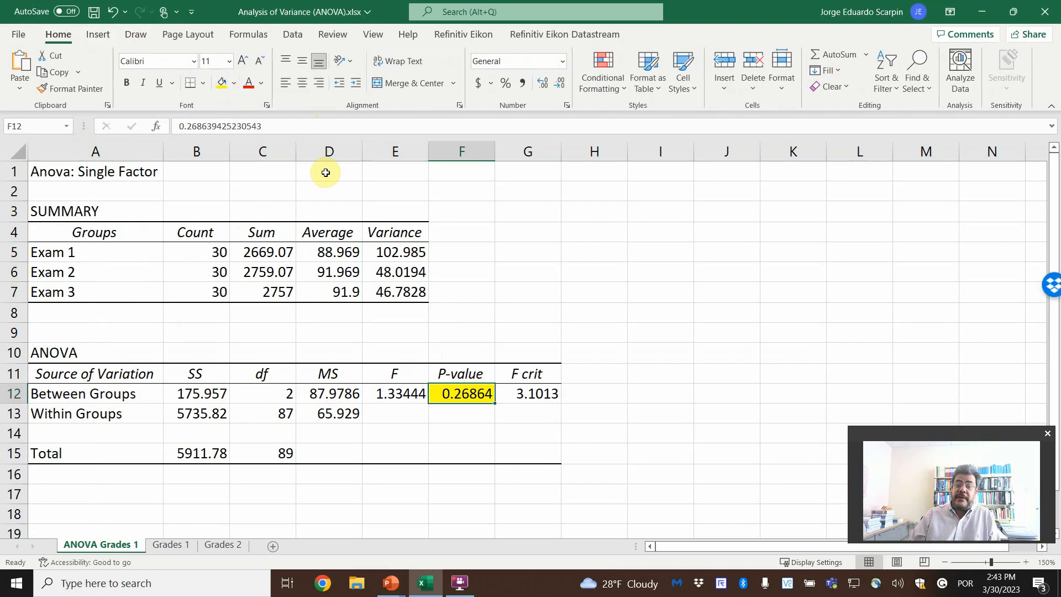
{"action": "key", "text": "Down"}
{"action": "type", "text": "FAI"}
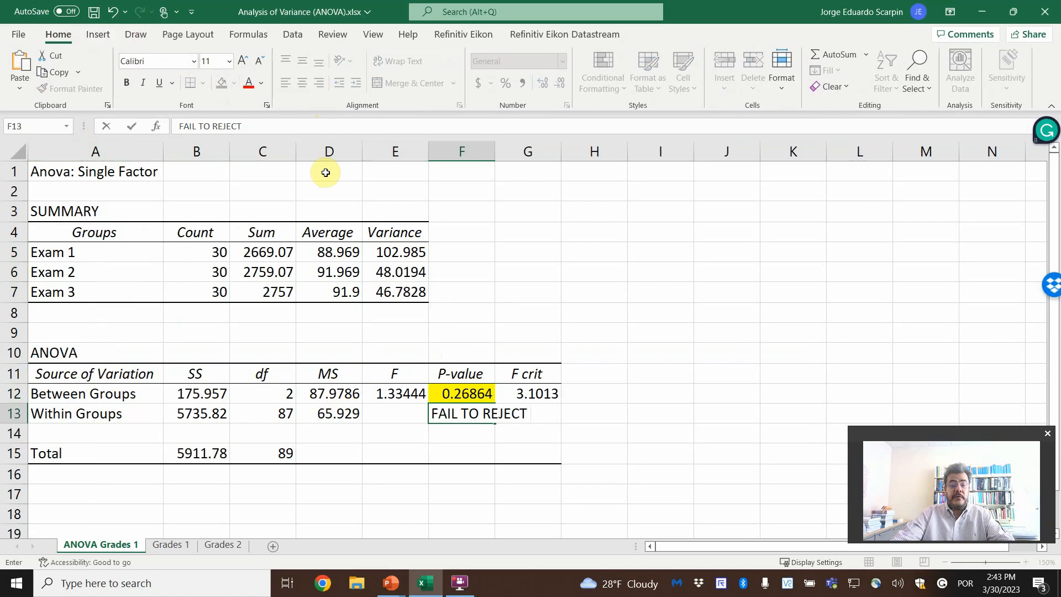
{"action": "type", "text": "L TO REJECT. Means are equal"}
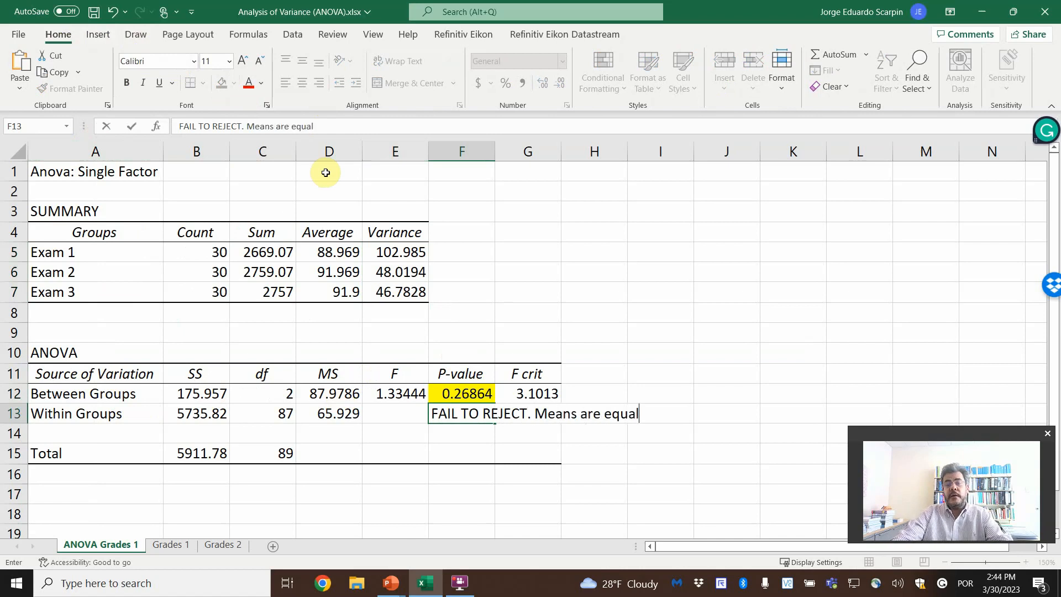
{"action": "key", "text": "Return"}
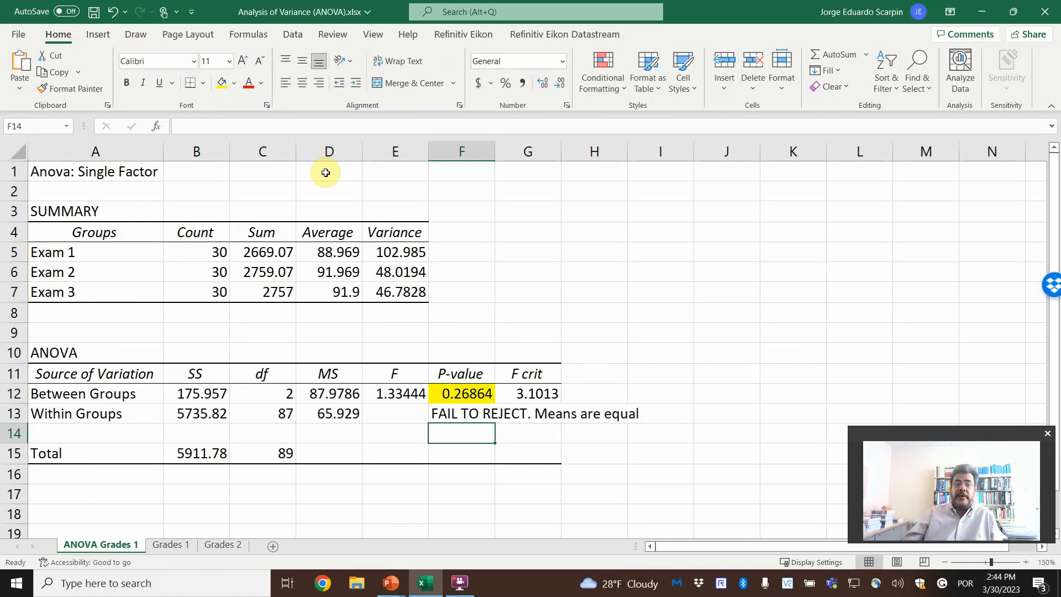
- Examine the exam grades and their formulas on the Grades 2 sheet, comparing them with the Grades 1 sheet
{"action": "left_click", "coordinate": [337, 249]}
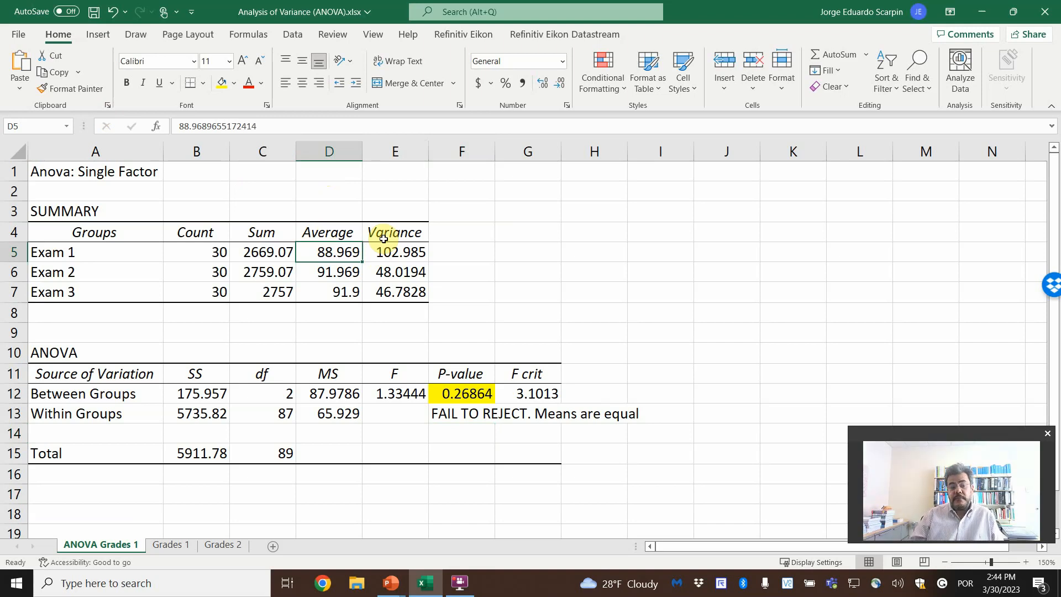
{"action": "left_click", "coordinate": [221, 545]}
{"action": "left_click", "coordinate": [192, 175]}
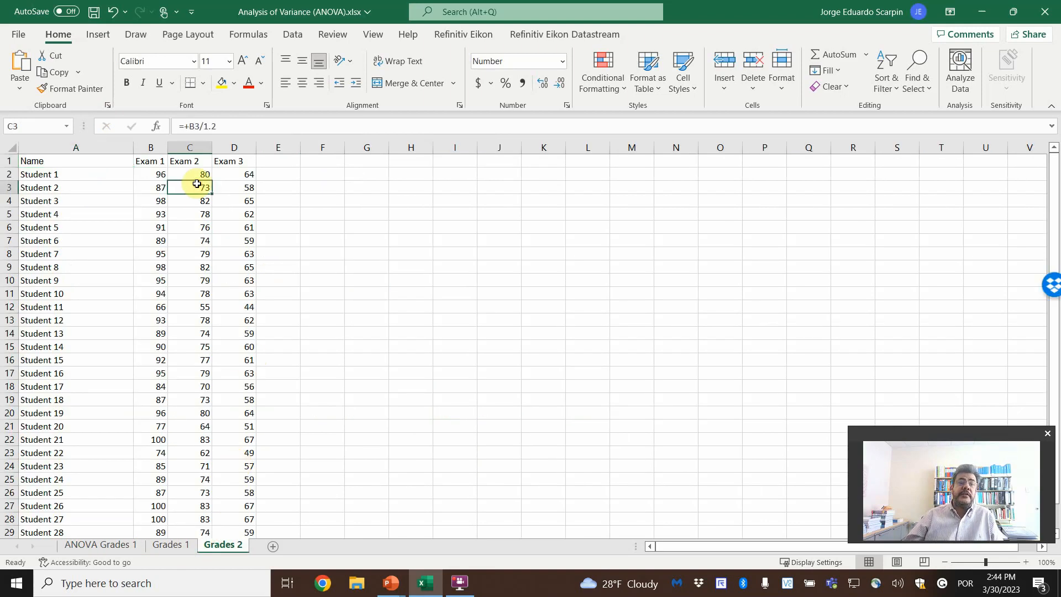
{"action": "left_click", "coordinate": [158, 175]}
{"action": "left_click", "coordinate": [190, 545]}
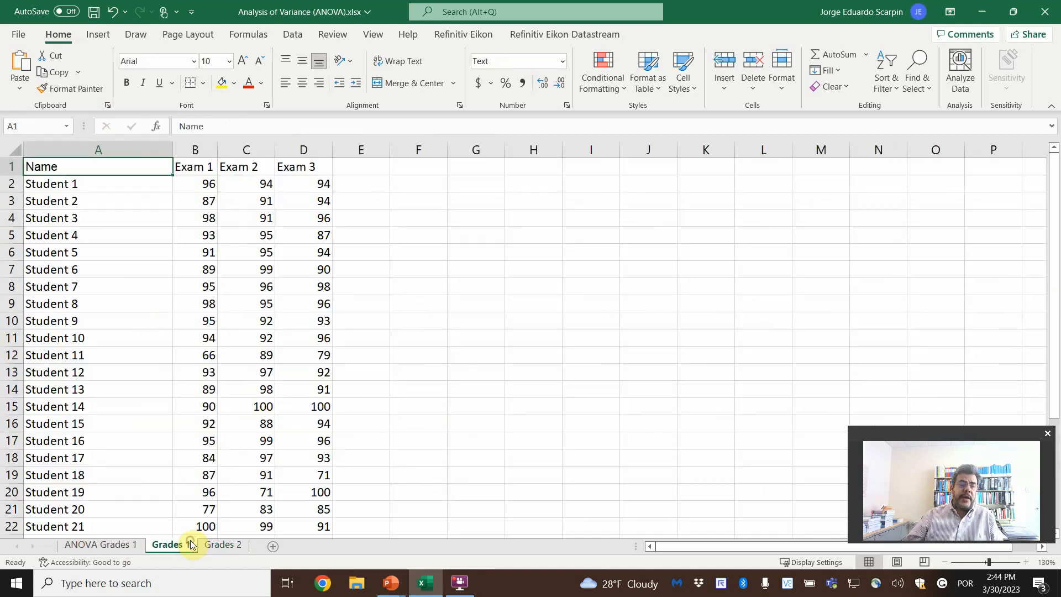
{"action": "left_click", "coordinate": [219, 545]}
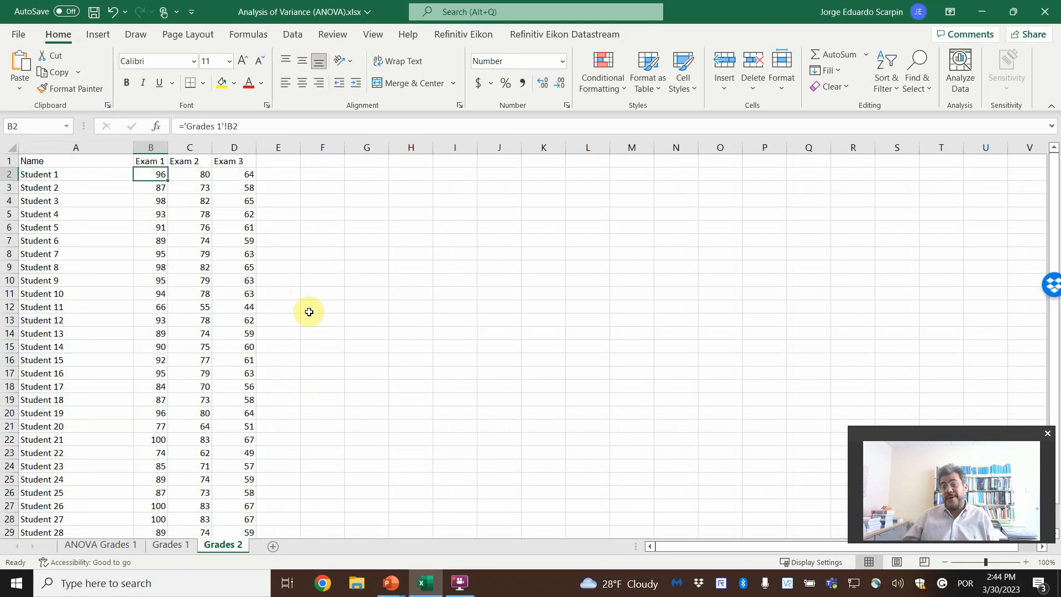
- Run Anova: Single Factor on Grades 2 range $B$1:$D$31, grouped by columns with first-row labels and alpha 0.05, output to a new worksheet
{"action": "left_click", "coordinate": [292, 35]}
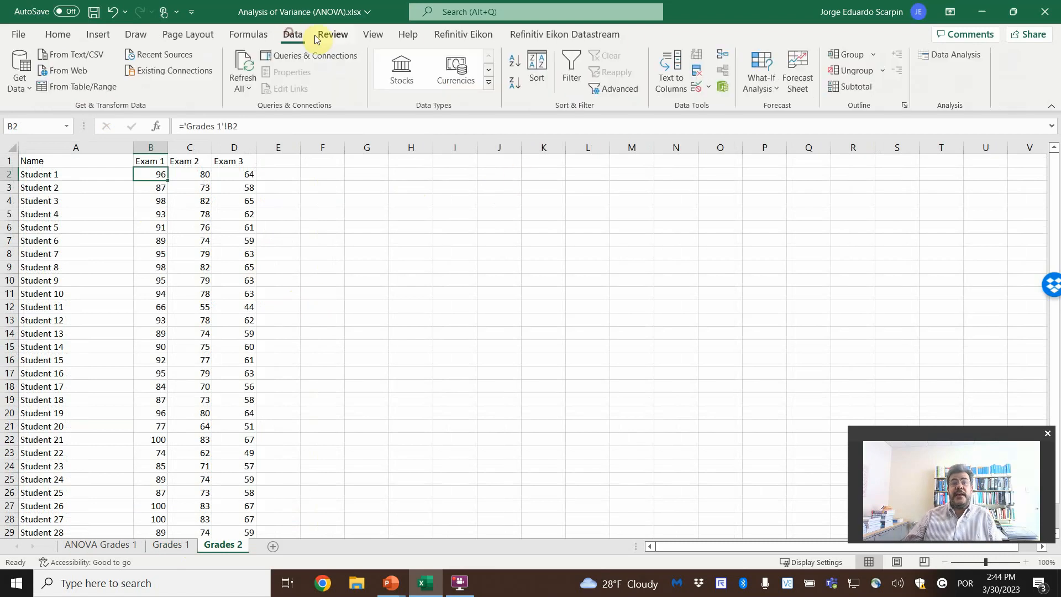
{"action": "left_click", "coordinate": [932, 54]}
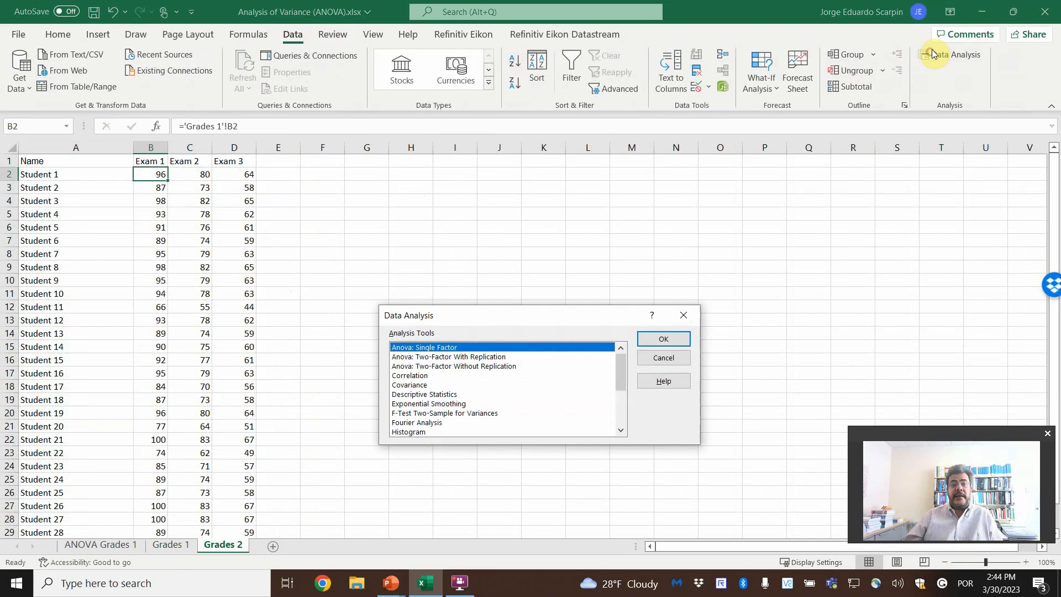
{"action": "left_click", "coordinate": [652, 340]}
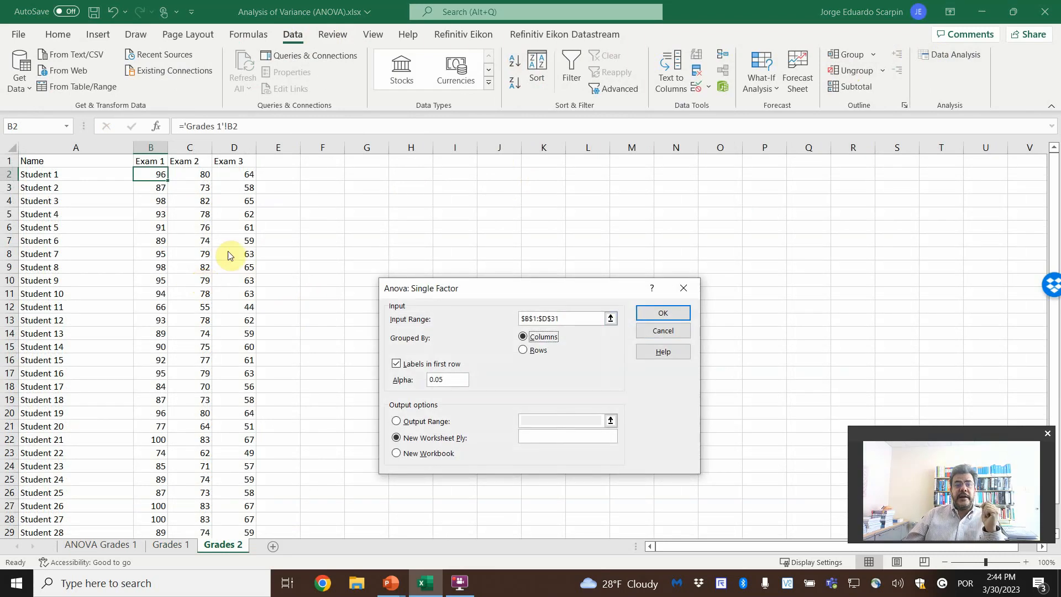
{"action": "left_click", "coordinate": [601, 321]}
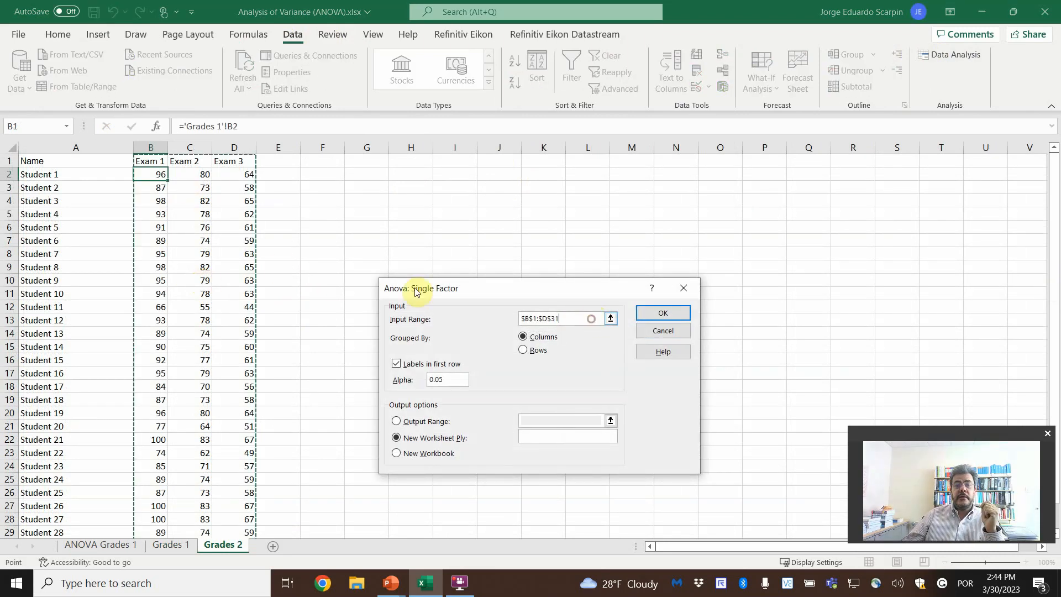
{"action": "scroll", "coordinate": [234, 269], "scroll_direction": "down", "scroll_amount": 4}
{"action": "scroll", "coordinate": [234, 269], "scroll_direction": "up", "scroll_amount": 4}
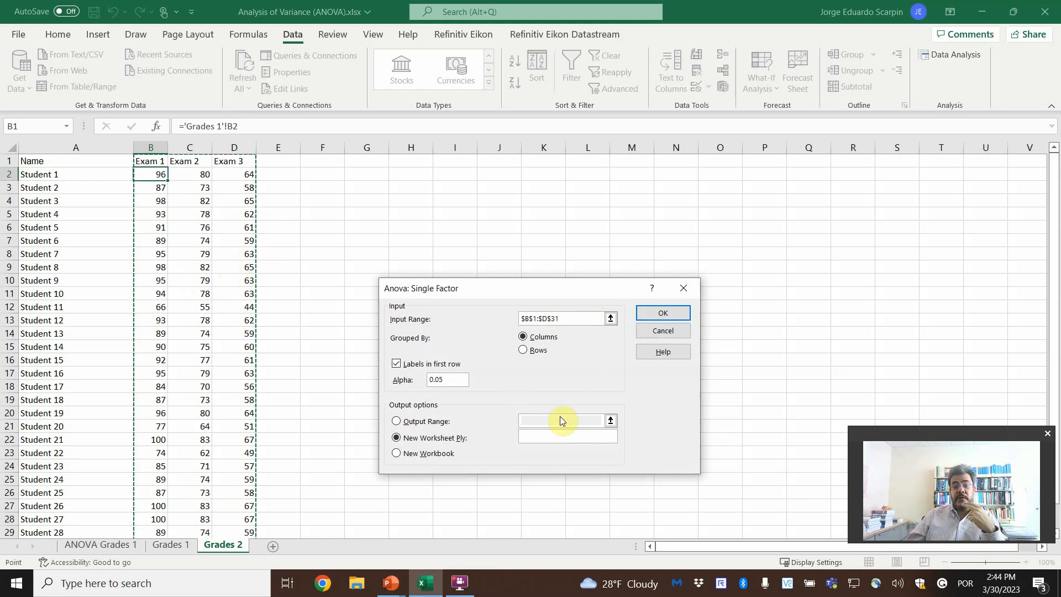
{"action": "left_click", "coordinate": [658, 313]}
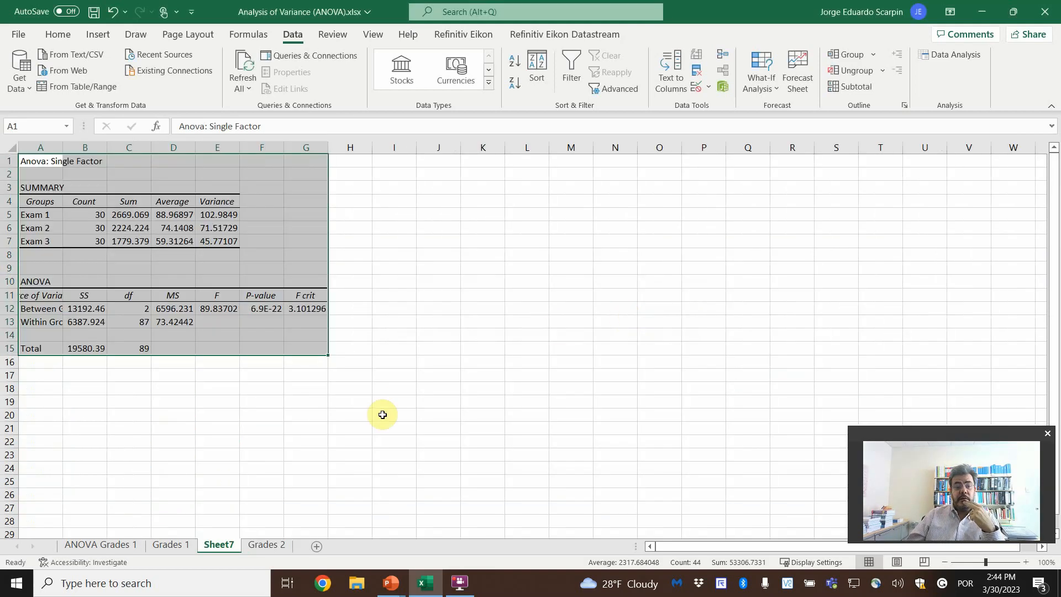
- Rename the new results worksheet as ANOVA Grades 2
{"action": "double_click", "coordinate": [219, 542]}
{"action": "type", "text": "ANOV"}
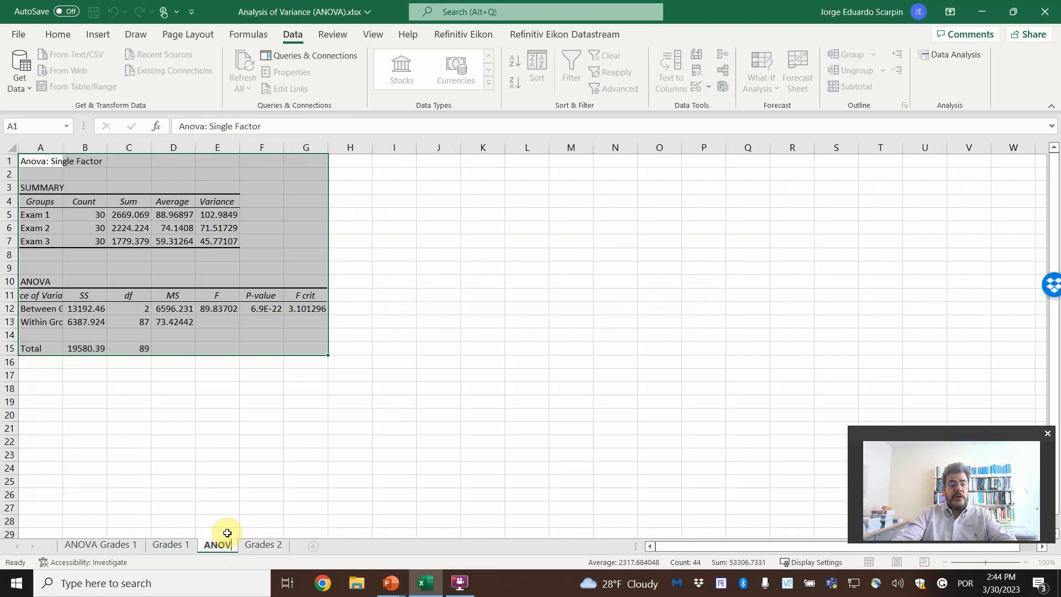
{"action": "type", "text": "A Grades 2"}
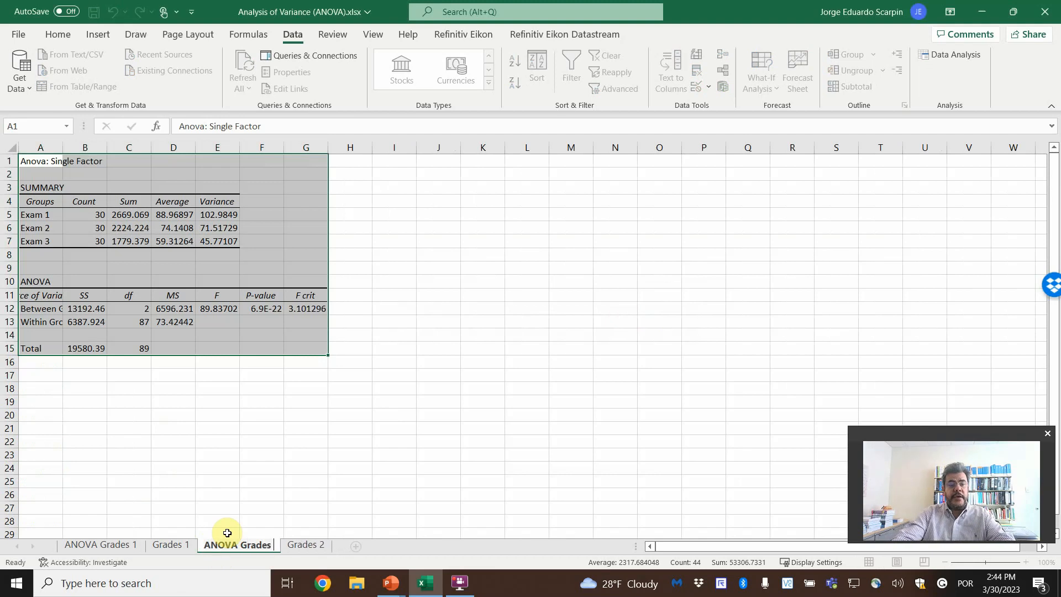
{"action": "key", "text": "Return"}
- Examine the between-groups P-value on the ANOVA Grades 2 sheet alongside the ANOVA Grades 1 results
{"action": "left_click", "coordinate": [128, 546]}
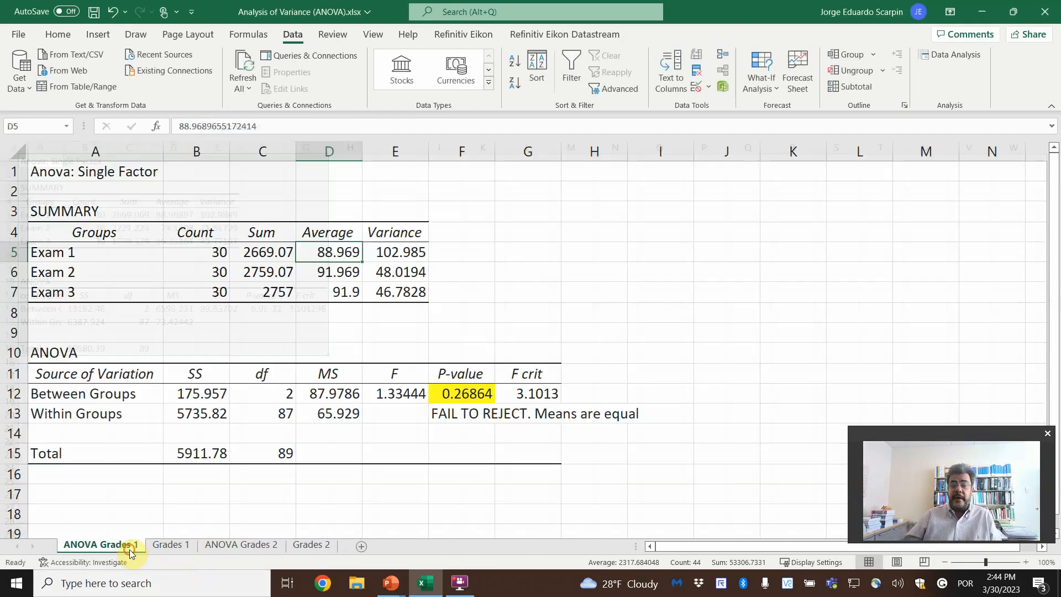
{"action": "left_click", "coordinate": [233, 547]}
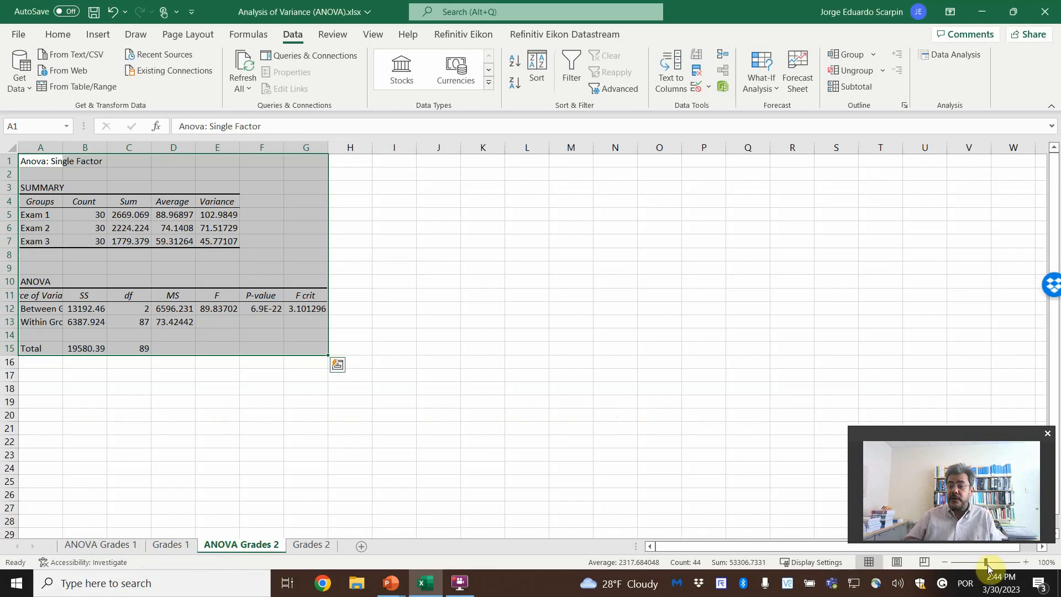
{"action": "left_click", "coordinate": [1025, 561]}
{"action": "left_click", "coordinate": [1026, 562]}
{"action": "left_click", "coordinate": [1025, 562]}
{"action": "left_click", "coordinate": [1026, 562]}
{"action": "left_click", "coordinate": [1026, 562]}
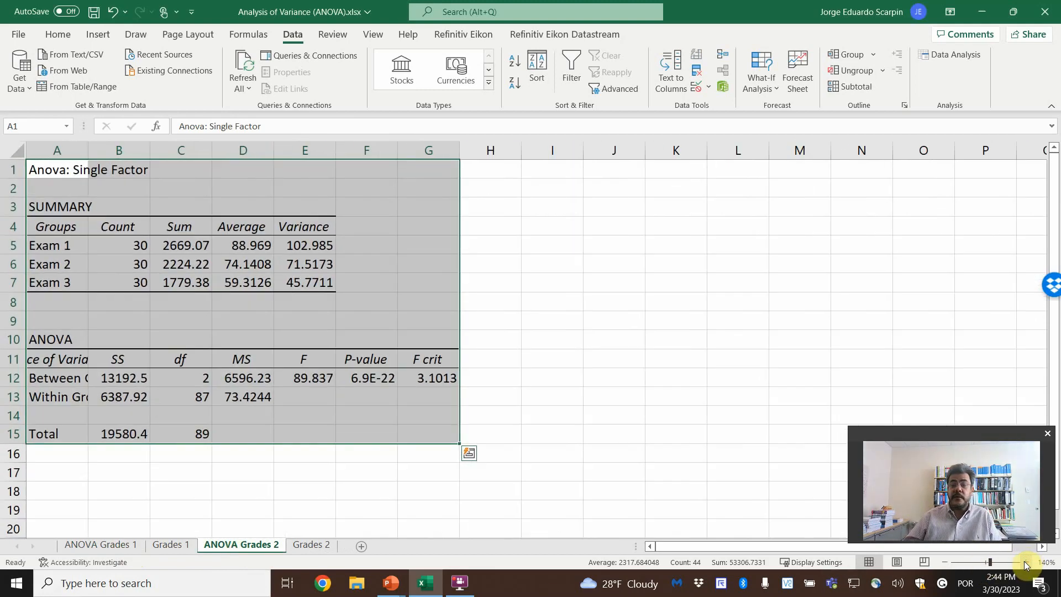
{"action": "left_click", "coordinate": [118, 266]}
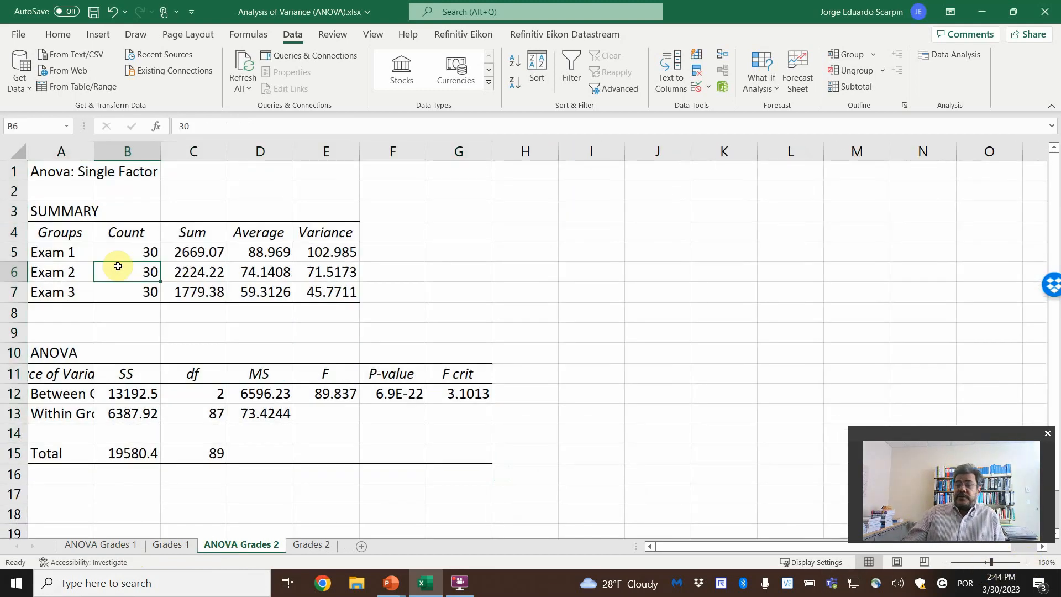
{"action": "left_click", "coordinate": [391, 393]}
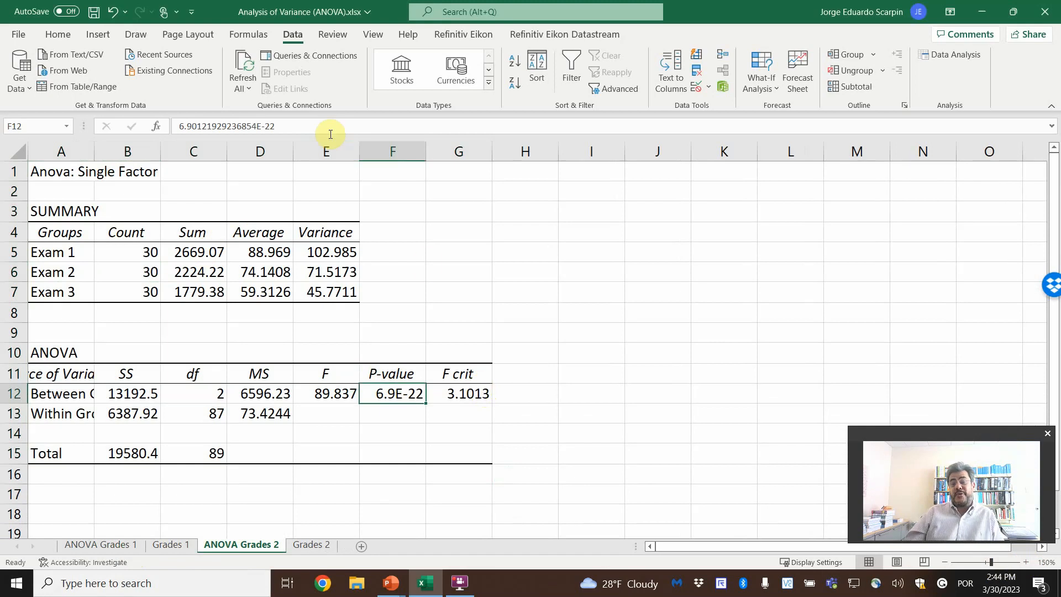
{"action": "left_click", "coordinate": [126, 545]}
{"action": "left_click", "coordinate": [250, 548]}
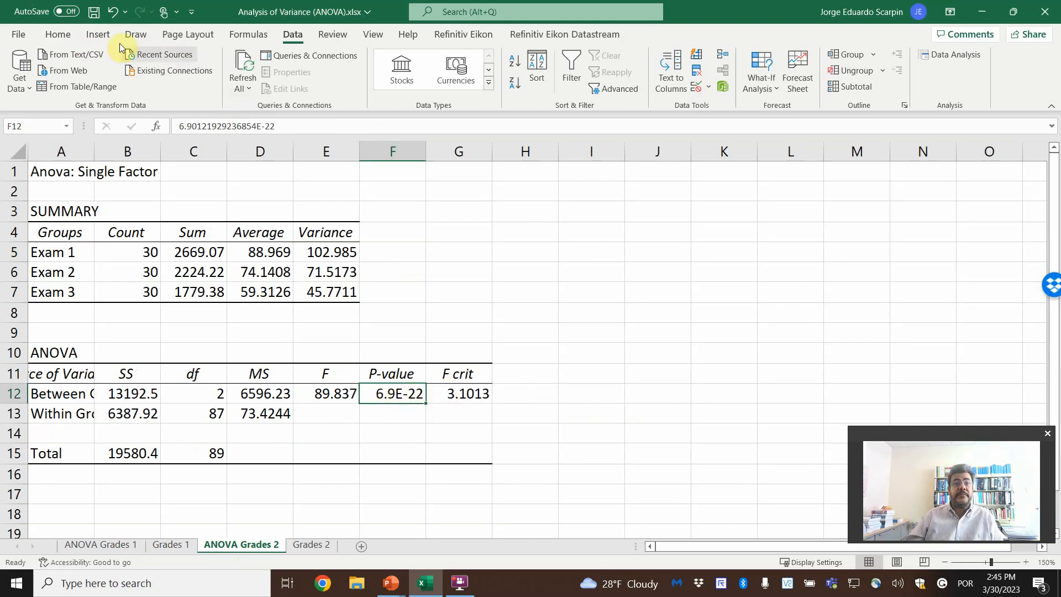
- Fill the P-value cell on ANOVA Grades 2 yellow and enter "REJECT H0 - The means are not equal" in F13 below it
{"action": "left_click", "coordinate": [62, 35]}
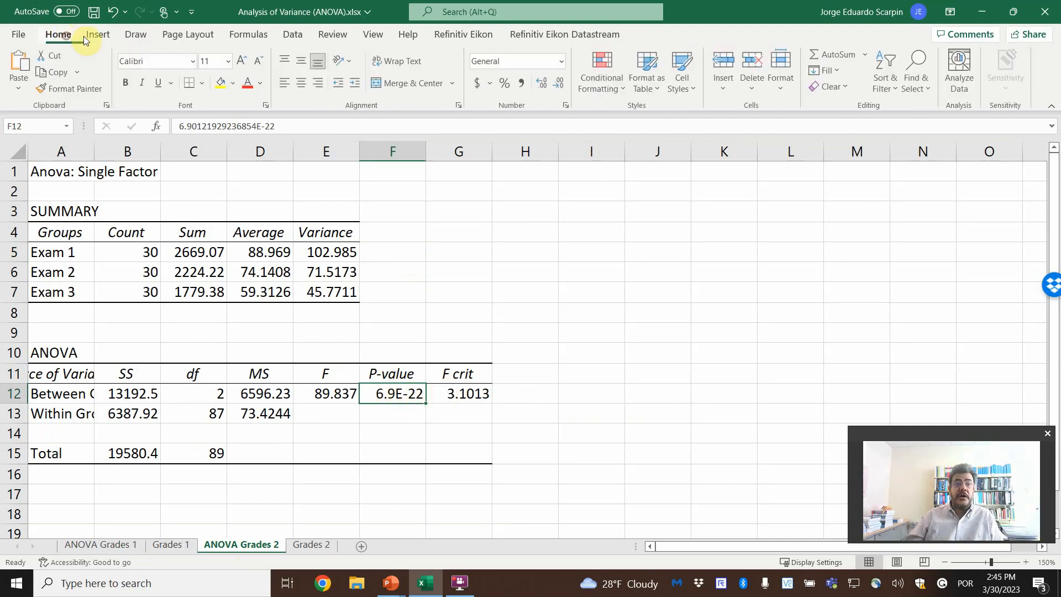
{"action": "left_click", "coordinate": [218, 86]}
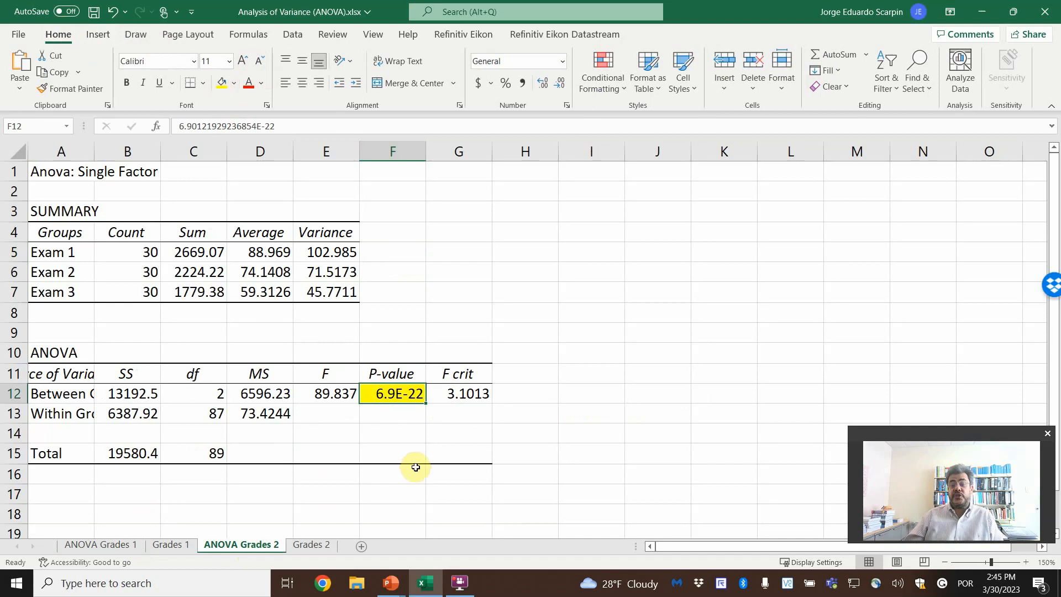
{"action": "left_click", "coordinate": [390, 412]}
{"action": "type", "text": "REJECT H"}
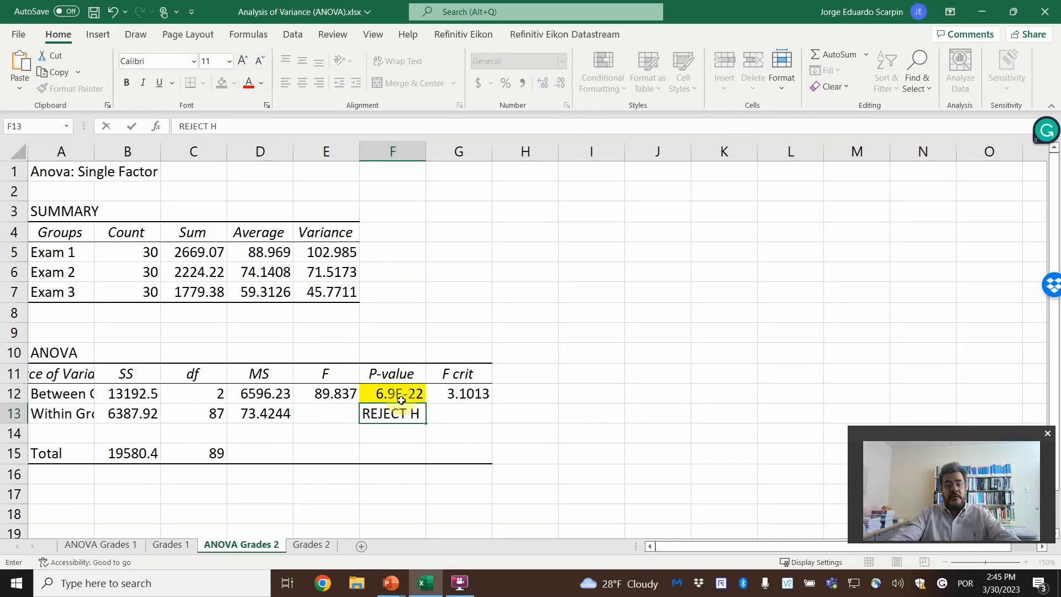
{"action": "type", "text": "0"}
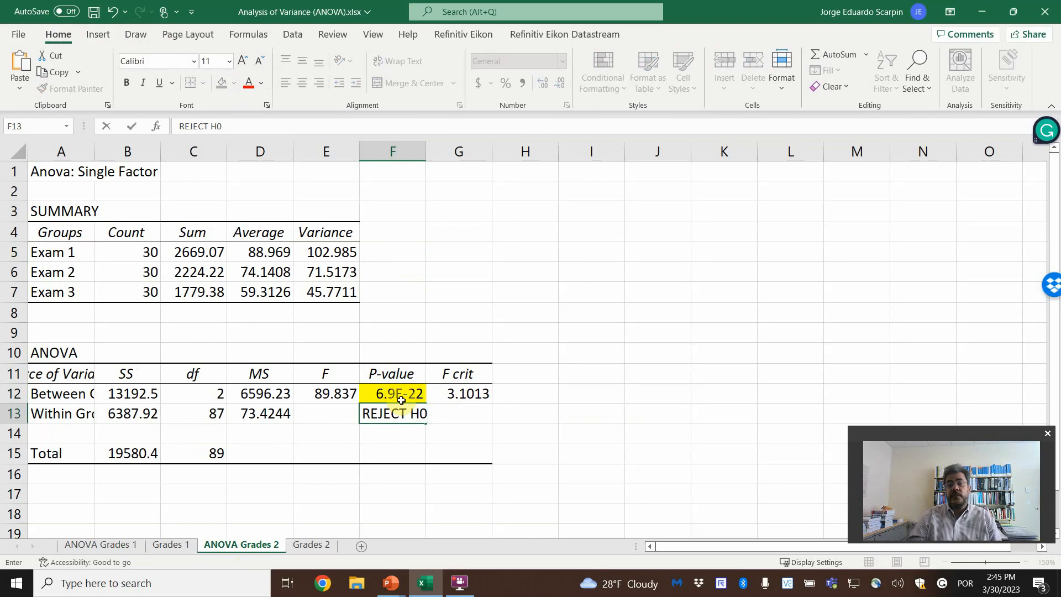
{"action": "type", "text": " - T"}
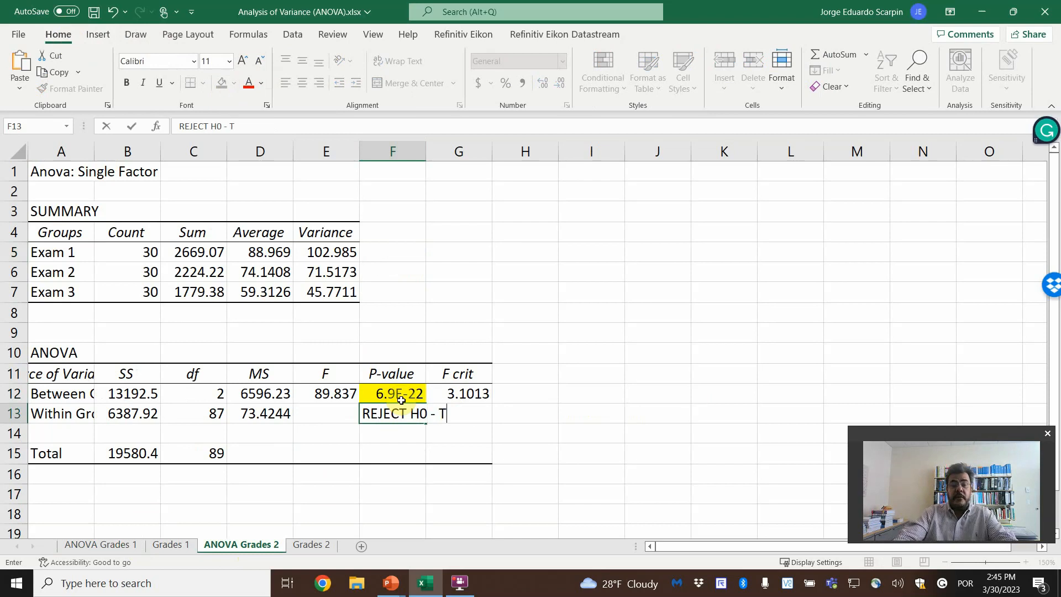
{"action": "type", "text": "he means are no"}
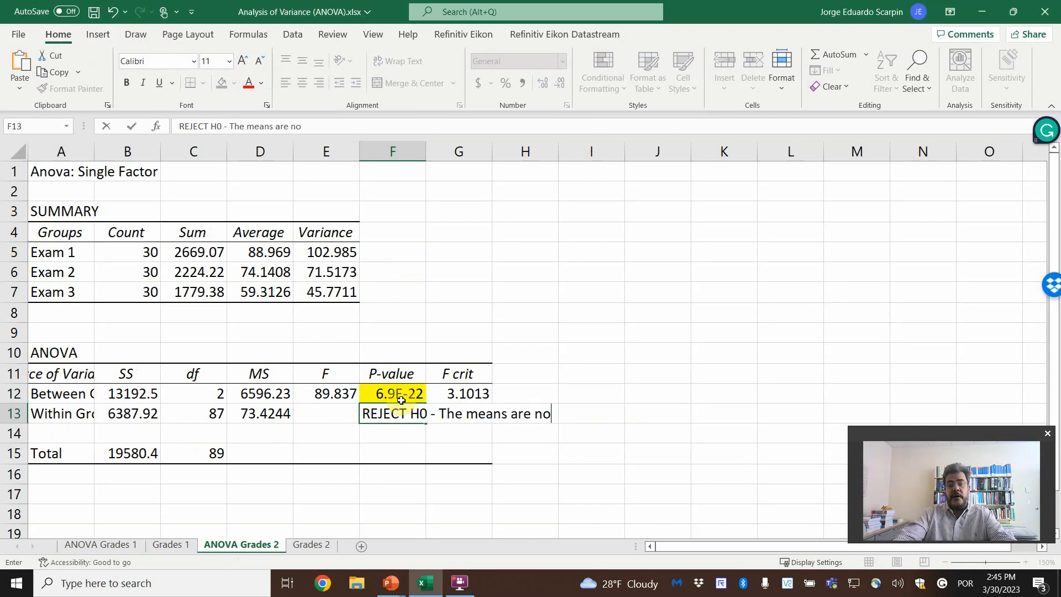
{"action": "type", "text": "t equal"}
{"action": "key", "text": "Return"}
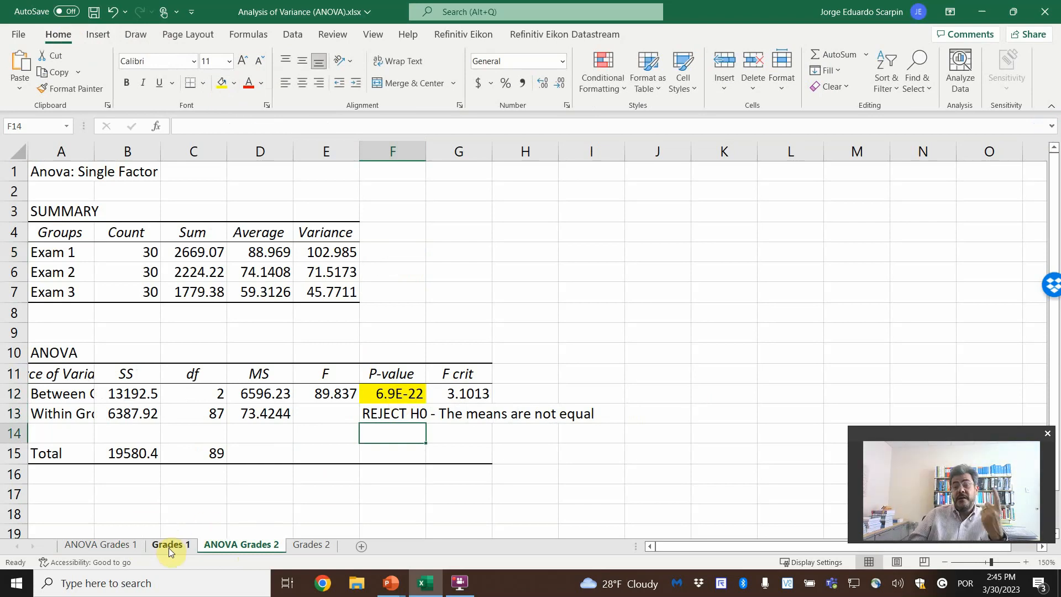
- Review the exam averages and summary rows on ANOVA Grades 2 against the source grades on the Grades 2 sheet
{"action": "left_click", "coordinate": [114, 544]}
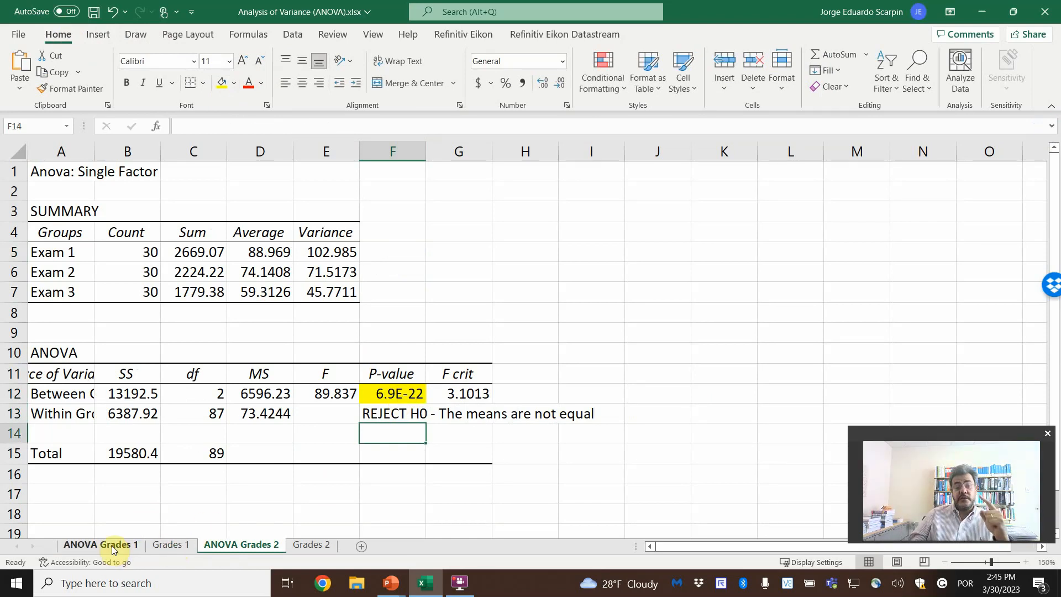
{"action": "left_click", "coordinate": [230, 545]}
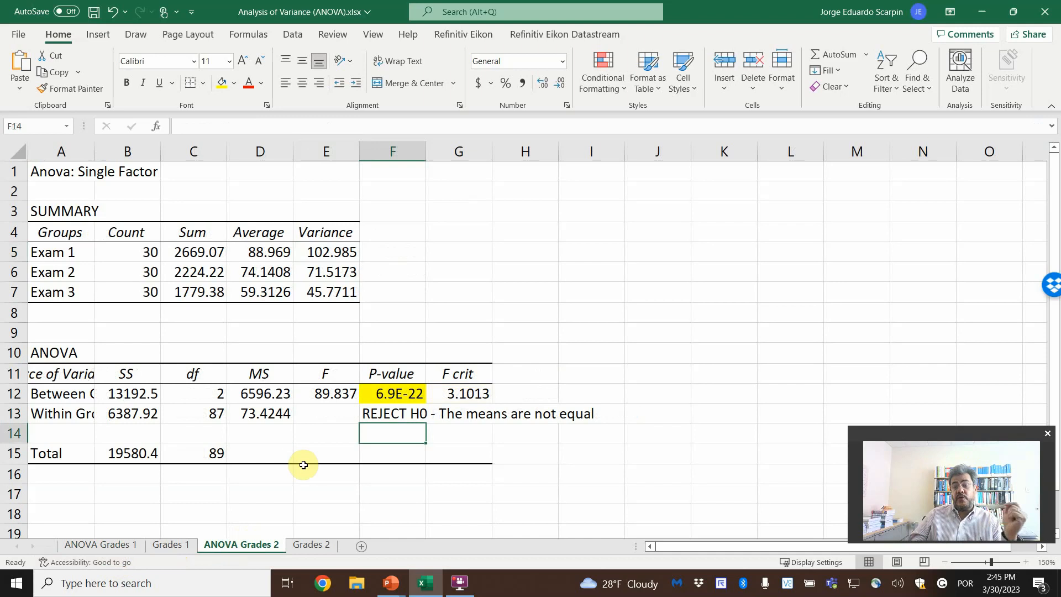
{"action": "left_click", "coordinate": [266, 302]}
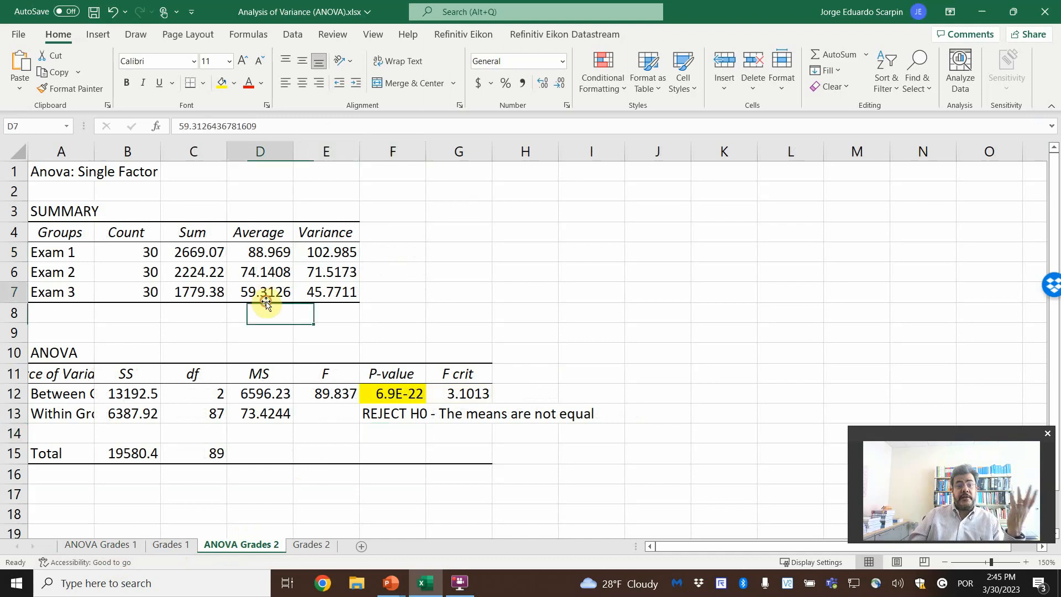
{"action": "left_click", "coordinate": [285, 248]}
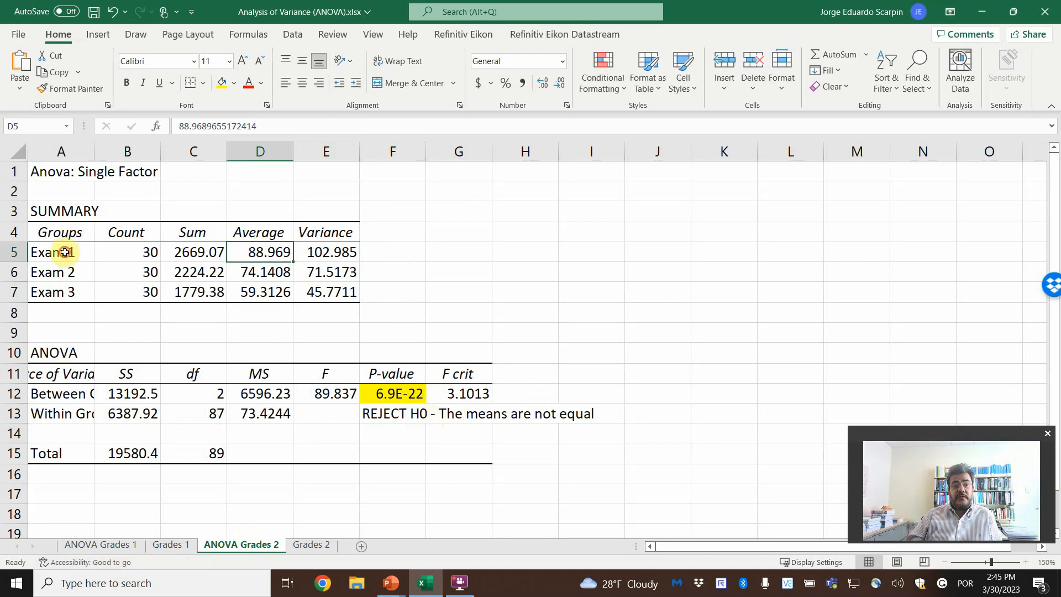
{"action": "left_click_drag", "start_coordinate": [65, 252], "coordinate": [330, 299]}
{"action": "left_click", "coordinate": [308, 546]}
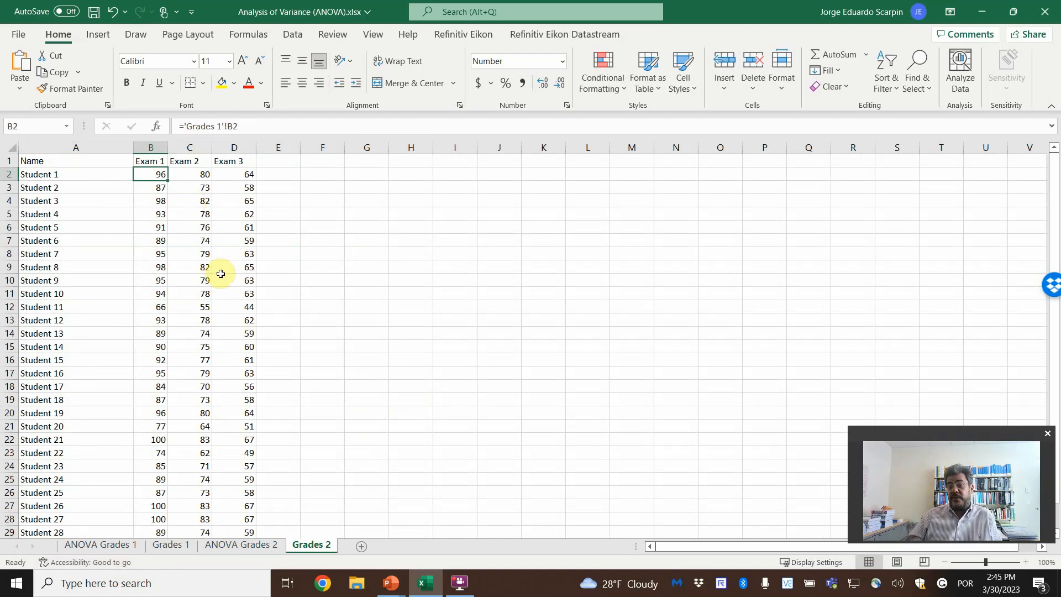
{"action": "left_click", "coordinate": [265, 546]}
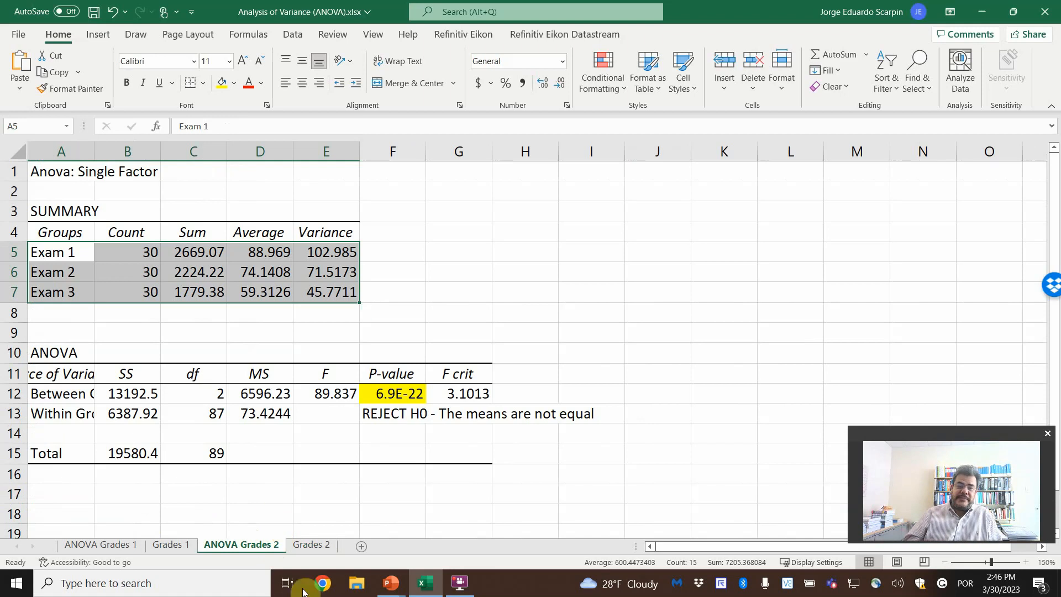
- Switch to the running PowerPoint slide show and advance to the closing Thank you slide
{"action": "mouse_move", "coordinate": [391, 583]}
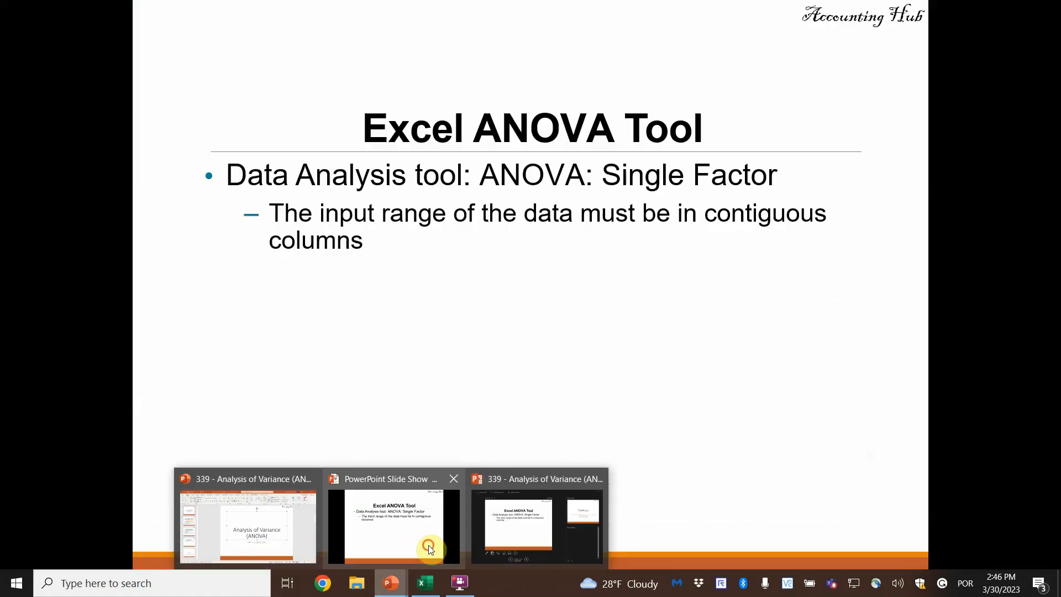
{"action": "left_click", "coordinate": [429, 545]}
{"action": "key", "text": "Right"}
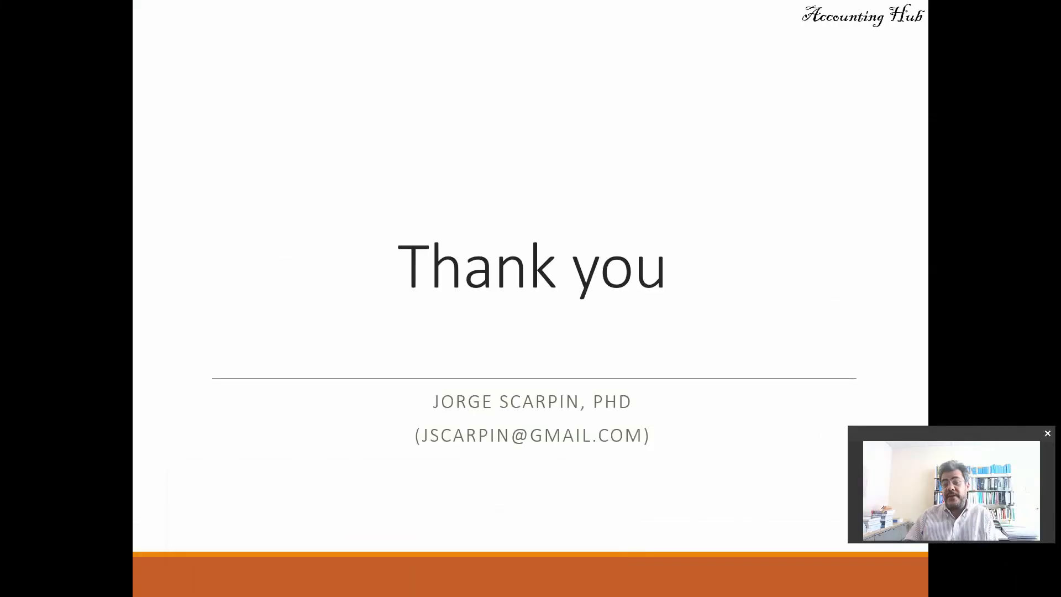